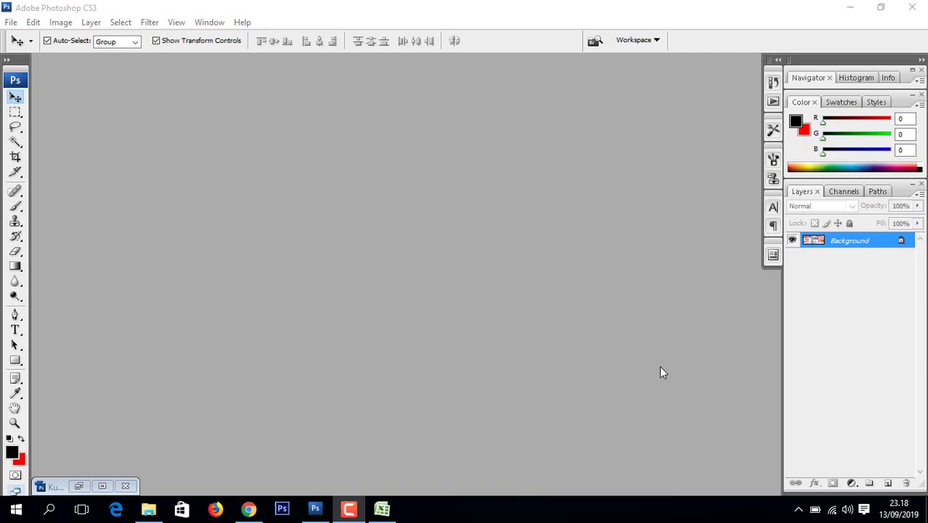
- In Excel, enter the heading Nomor in A1 and 001 in A2
click(382, 508)
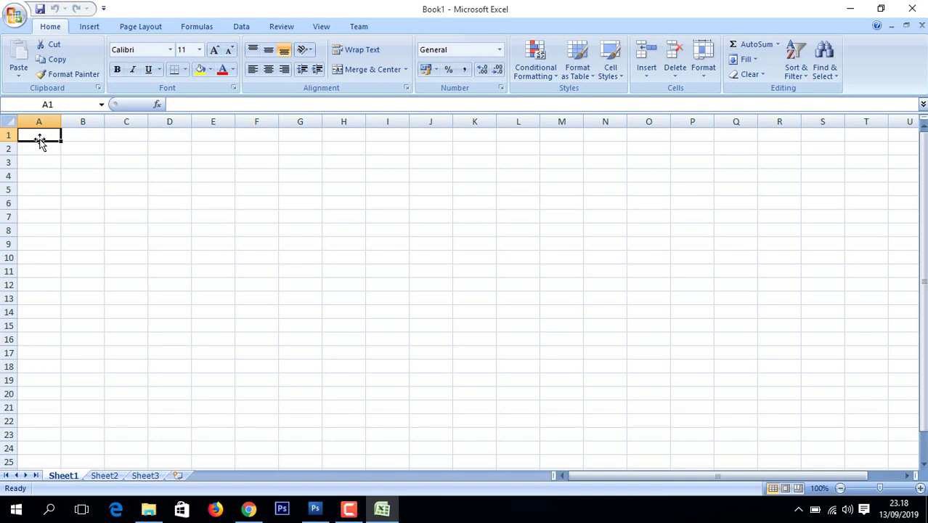
text(Nomor)
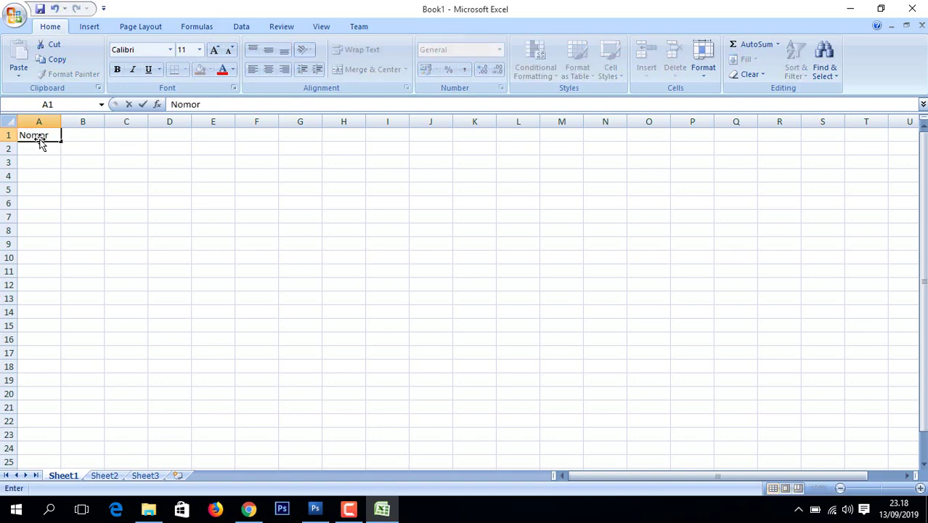
click(39, 147)
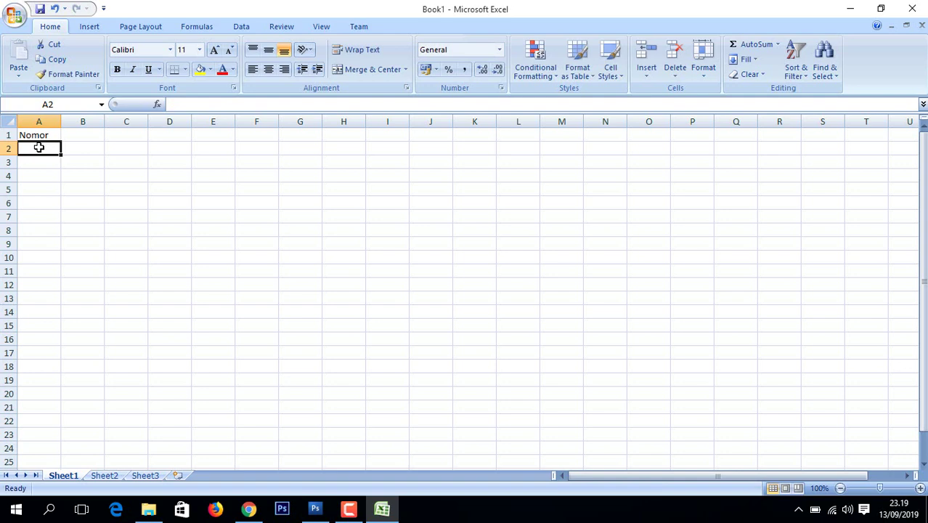
text(001)
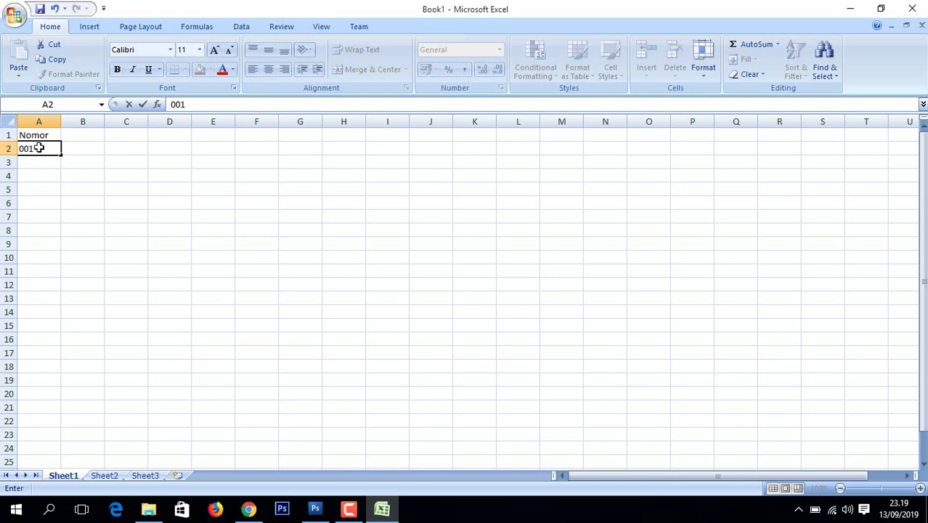
key(Return)
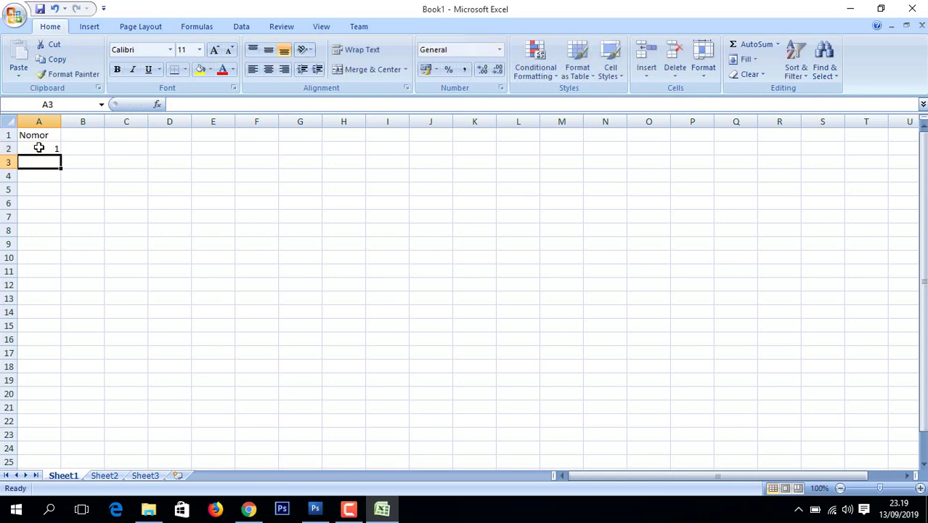
click(39, 147)
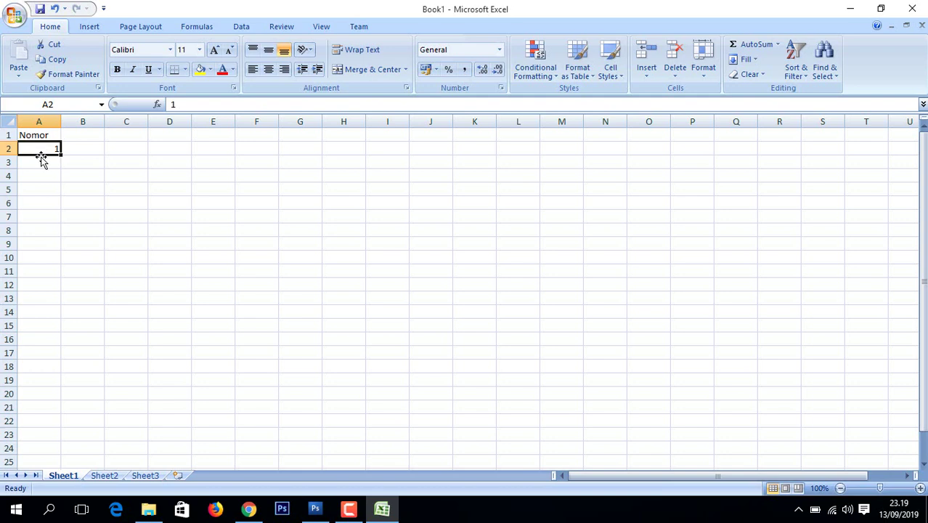
- Re-enter A2 as text '001 and fill the series down to 005 in A6
key(Delete)
text(')
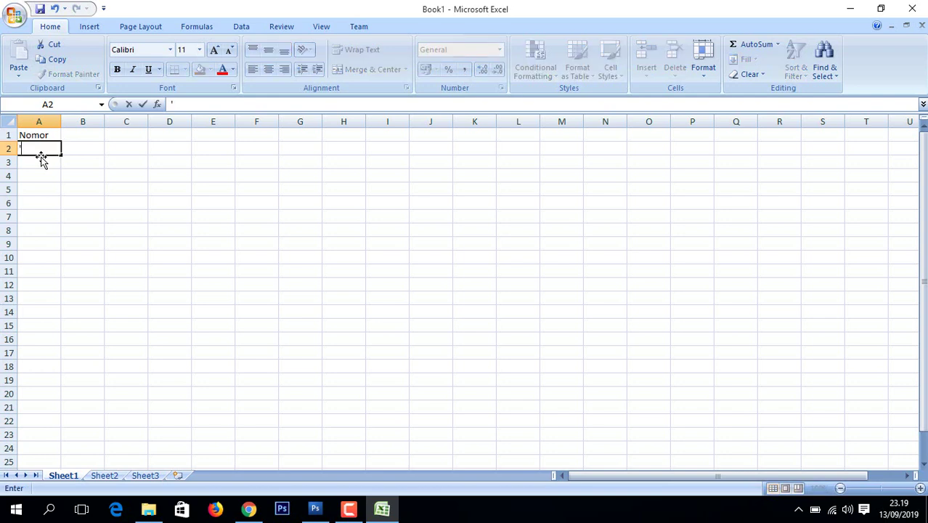
text(001)
key(Return)
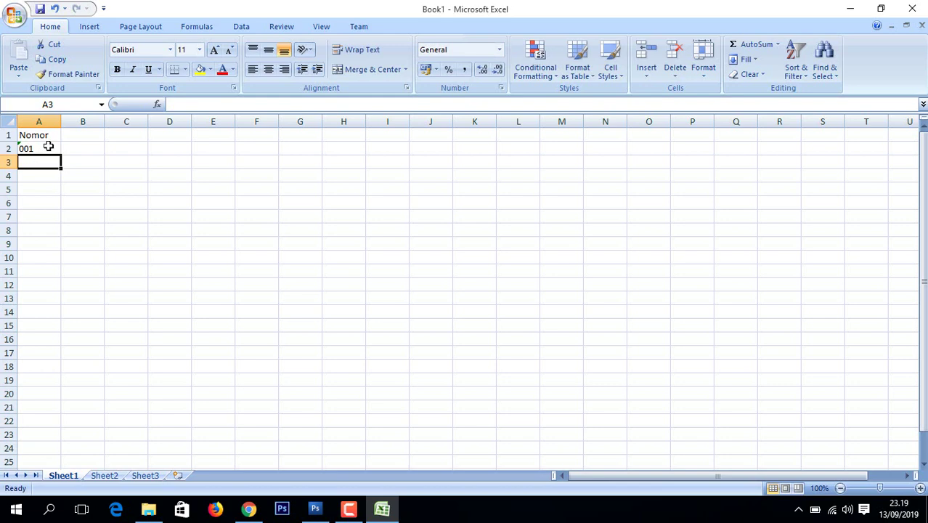
click(46, 146)
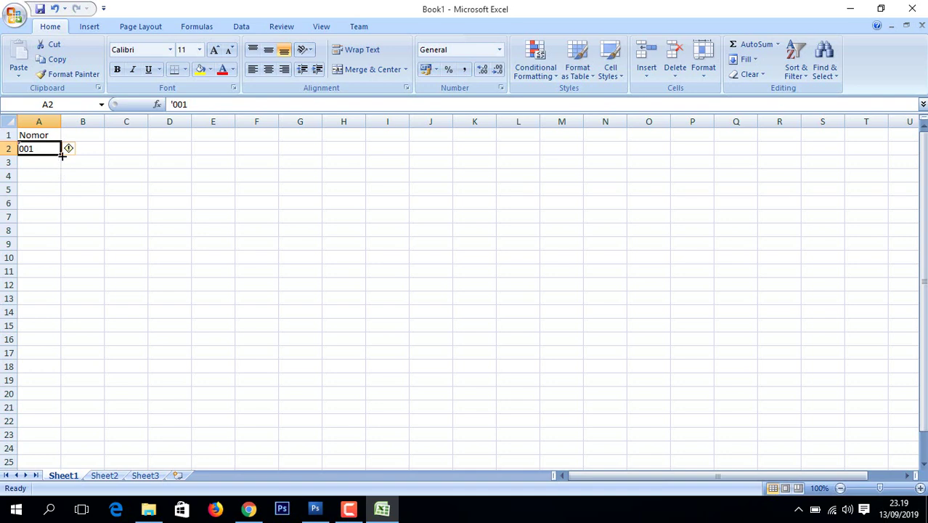
drag(62, 154, 58, 209)
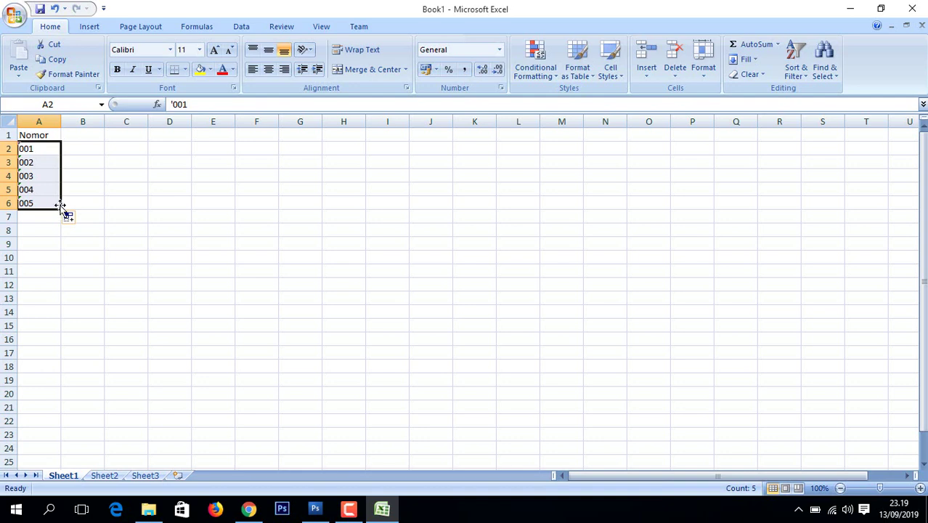
click(83, 151)
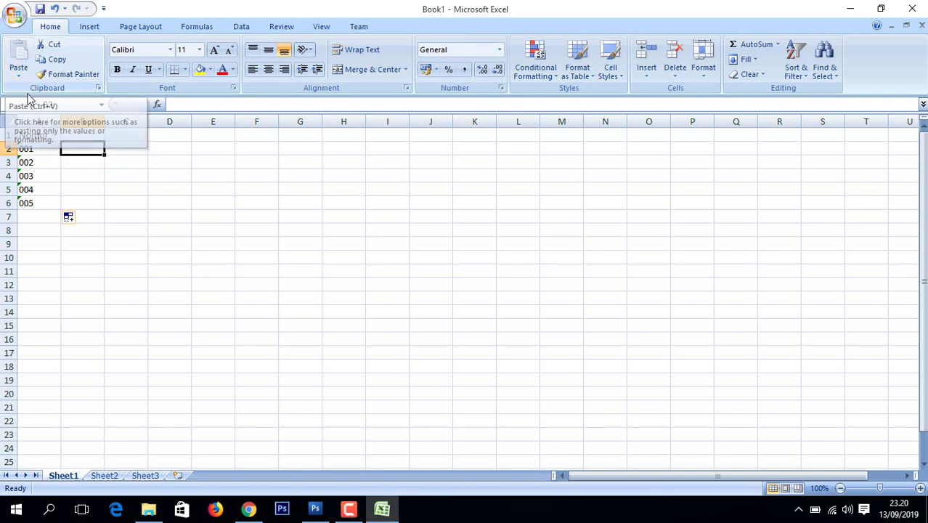
- Save the workbook as Nomor in the D:\Numberik folder
click(14, 16)
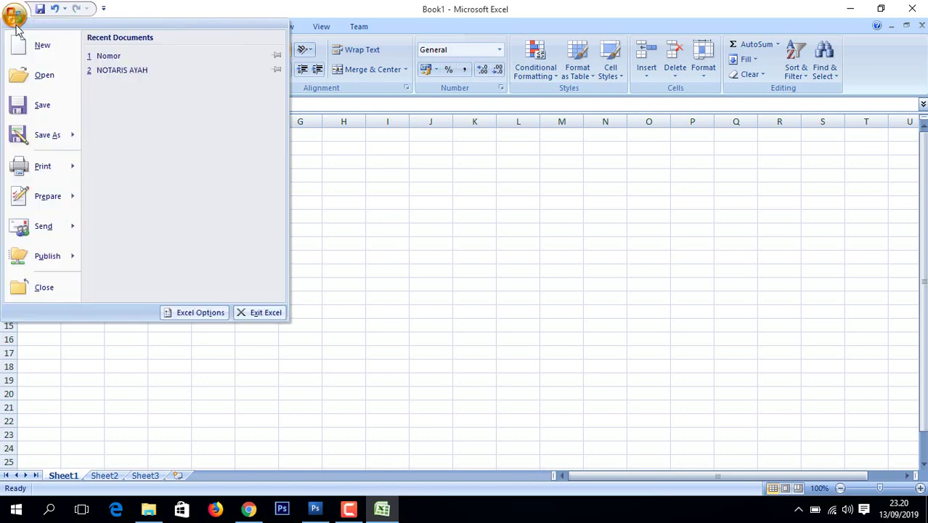
click(44, 135)
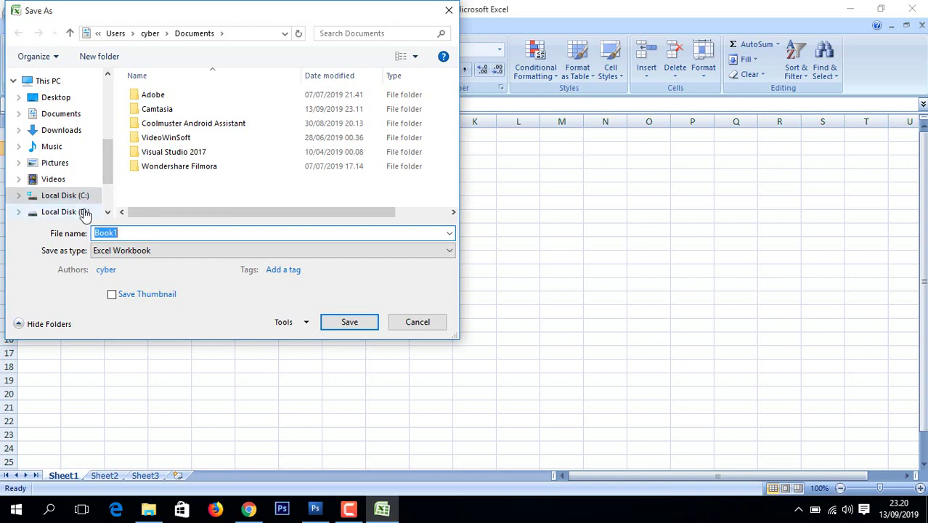
click(85, 213)
click(146, 182)
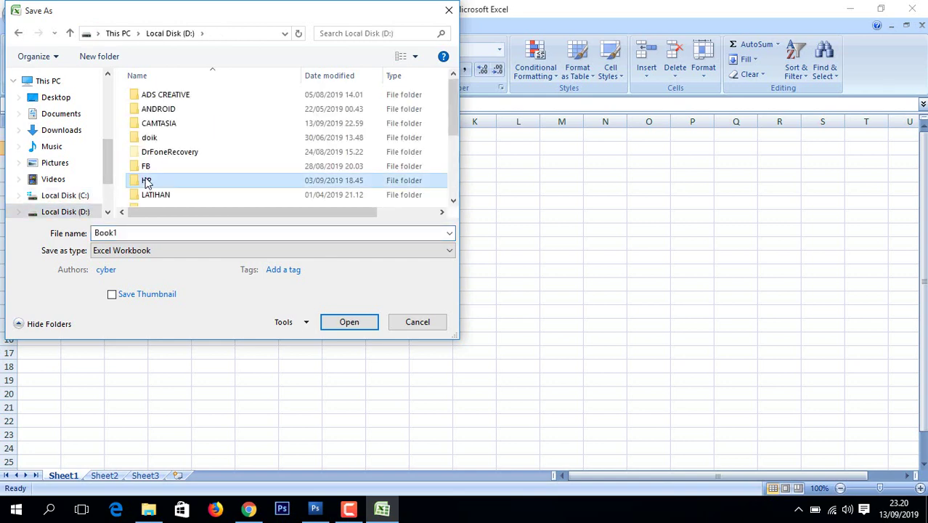
key(n)
key(Return)
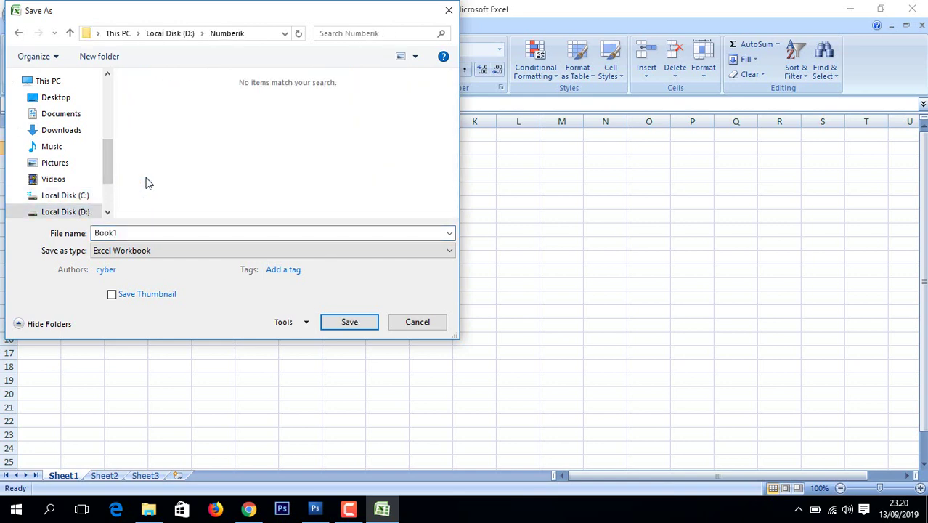
click(130, 232)
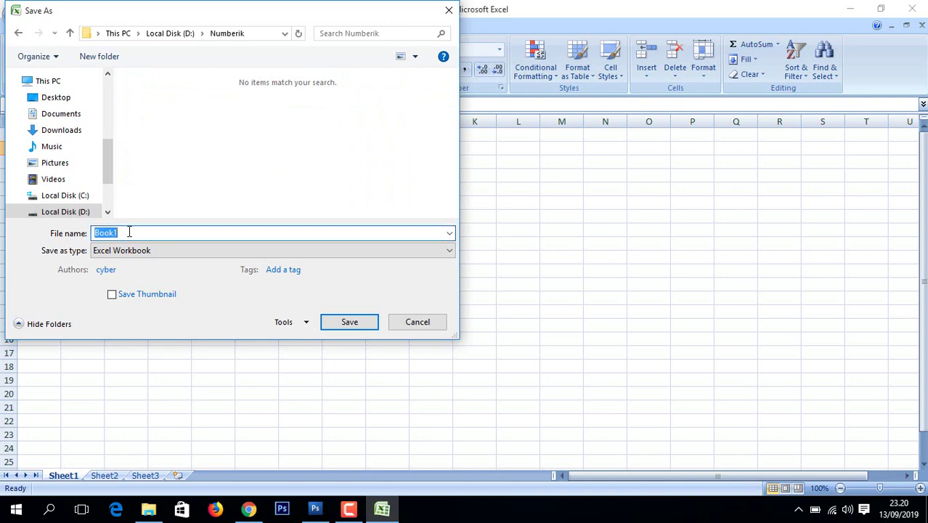
text(Nom)
text(or)
- Choose CSV (Macintosh) format, accept the save prompts, and quit Excel
click(152, 253)
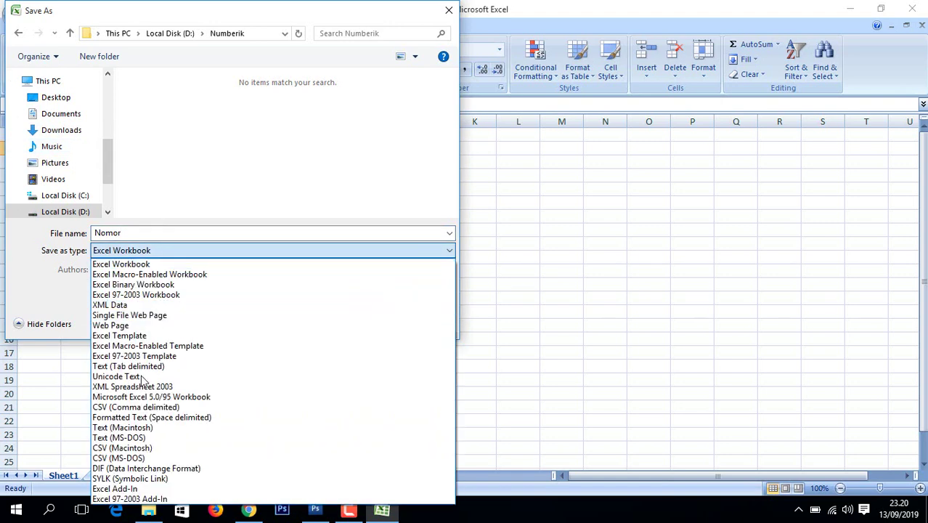
click(124, 448)
click(331, 305)
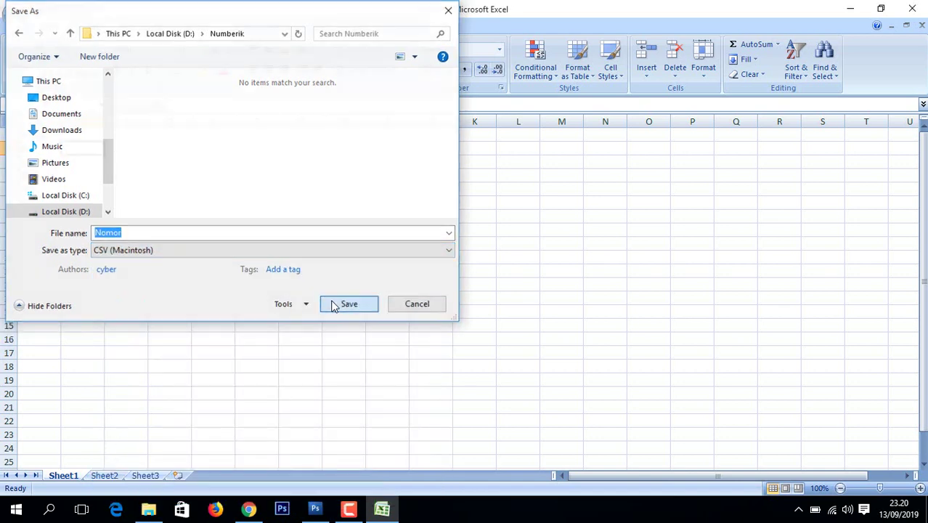
click(445, 298)
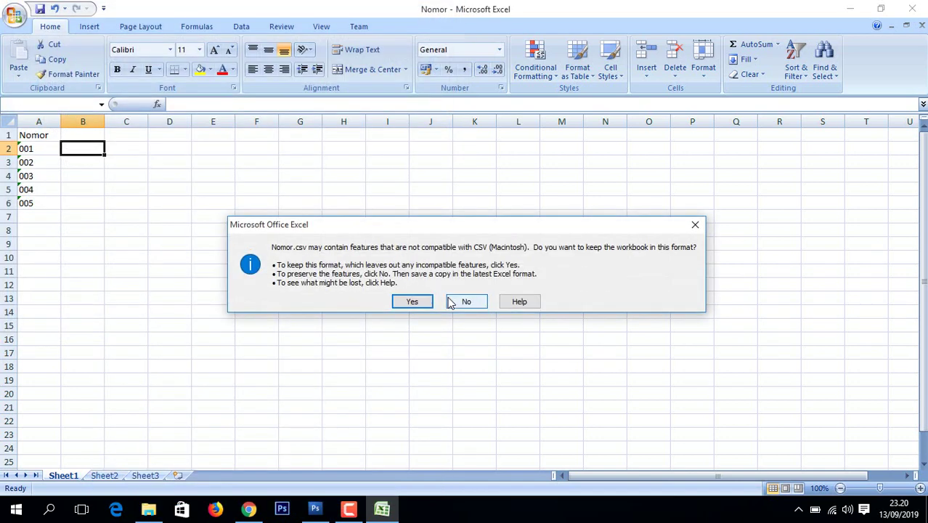
click(421, 303)
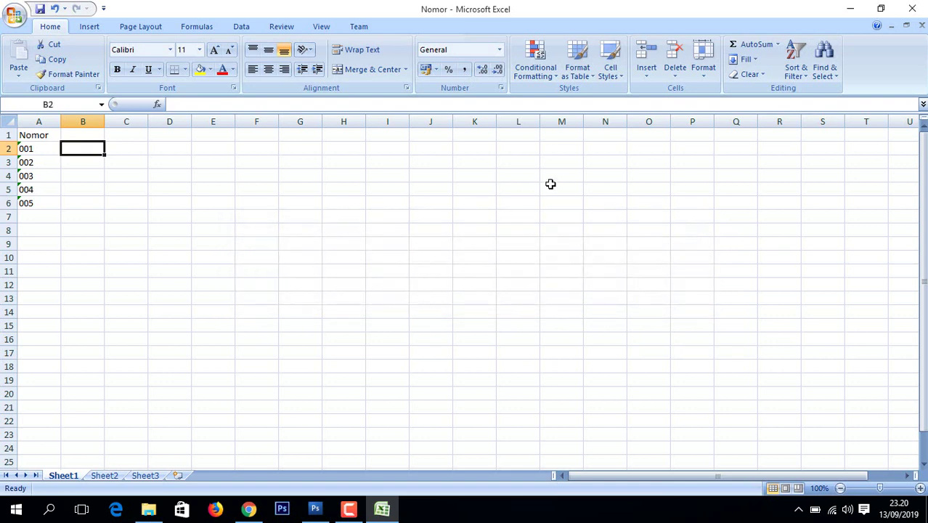
click(912, 8)
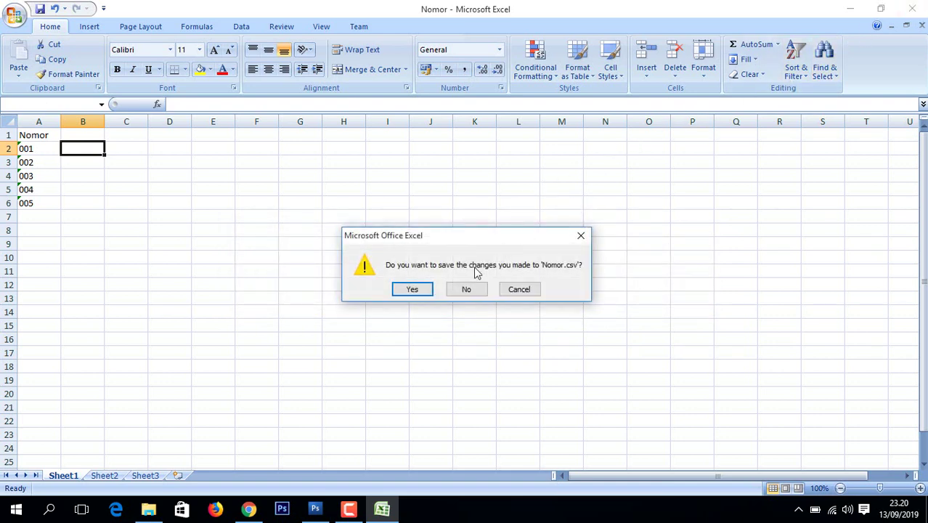
- Decline Excel's save prompt and pick Photoshop's Horizontal Type tool
click(463, 291)
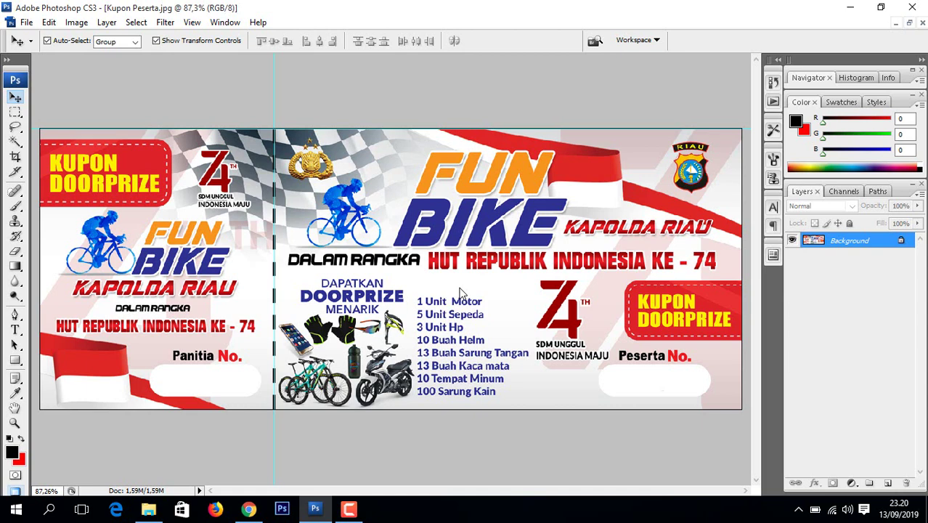
key(t)
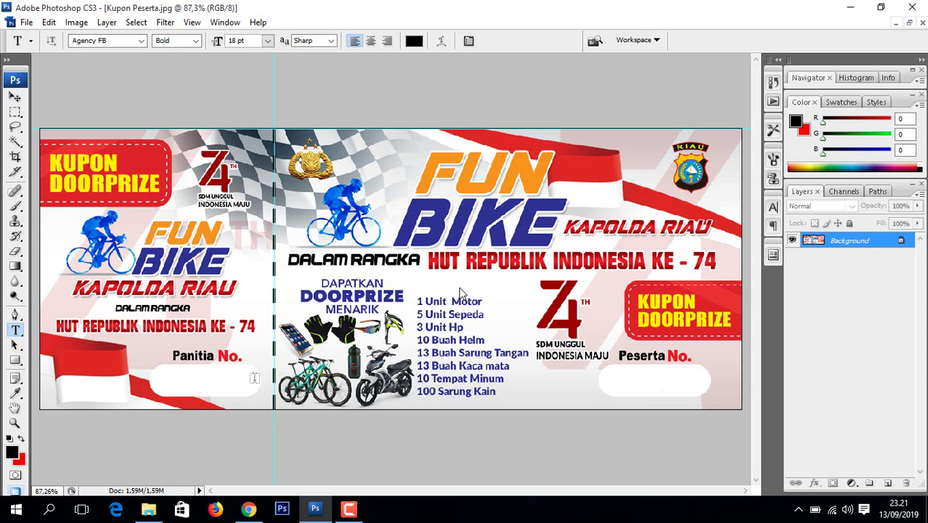
- Type 001 in the Peserta No. box on the coupon
click(628, 377)
text(001)
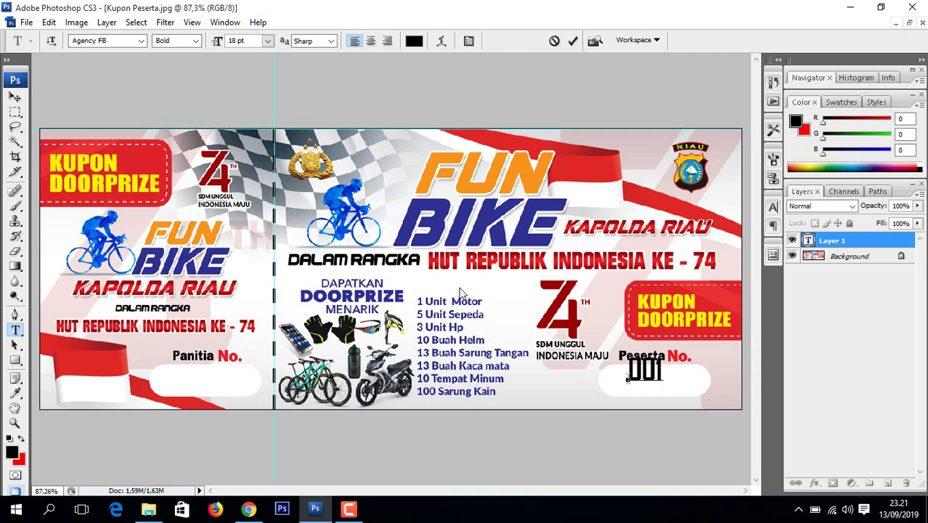
key(ctrl+Return)
key(v)
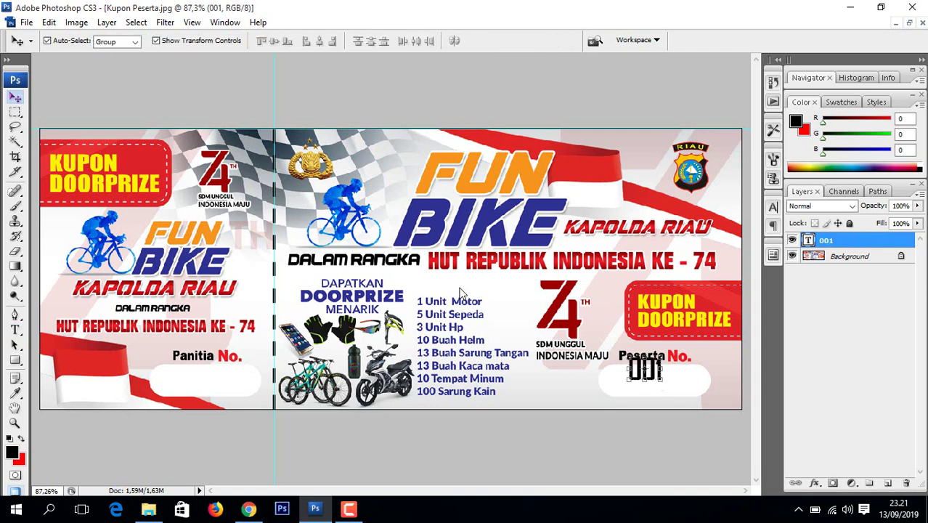
- Set the 001 text's font to Arial Bold
key(ctrl+t)
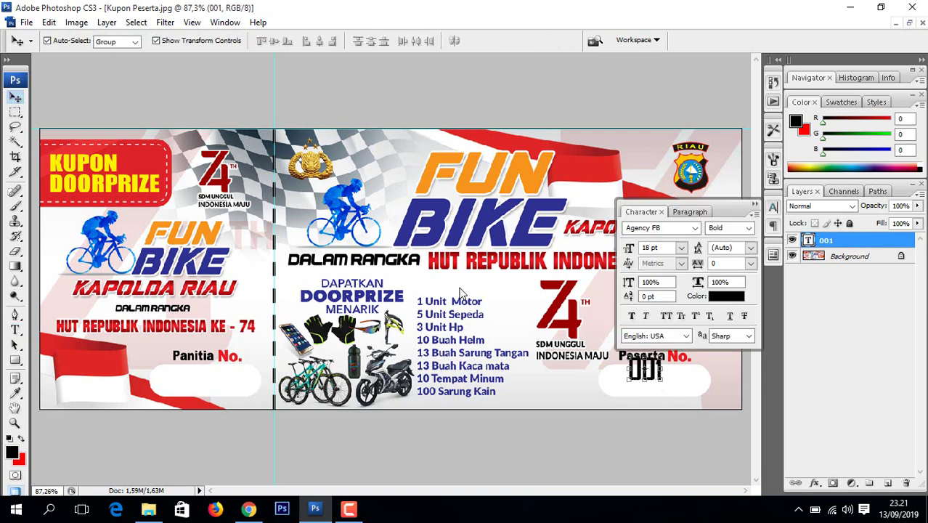
click(657, 227)
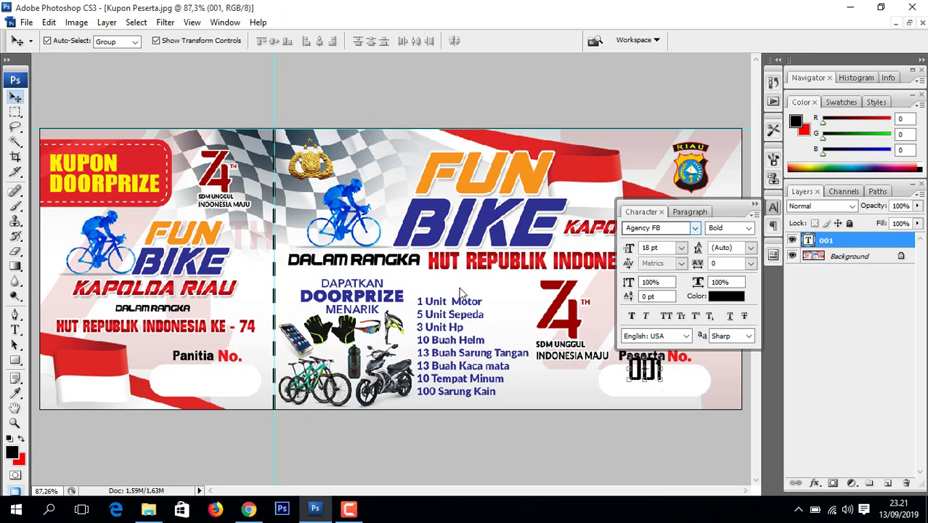
click(694, 228)
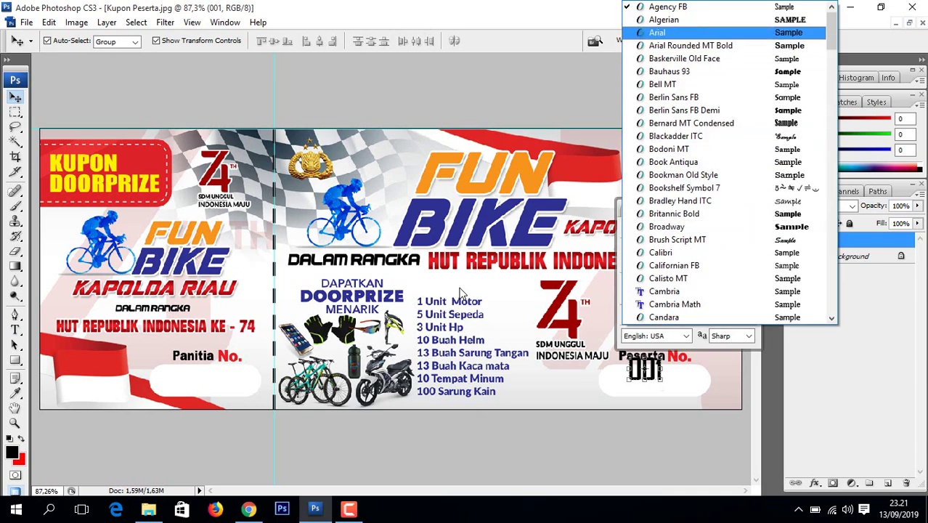
key(Return)
key(Tab)
key(alt+Down)
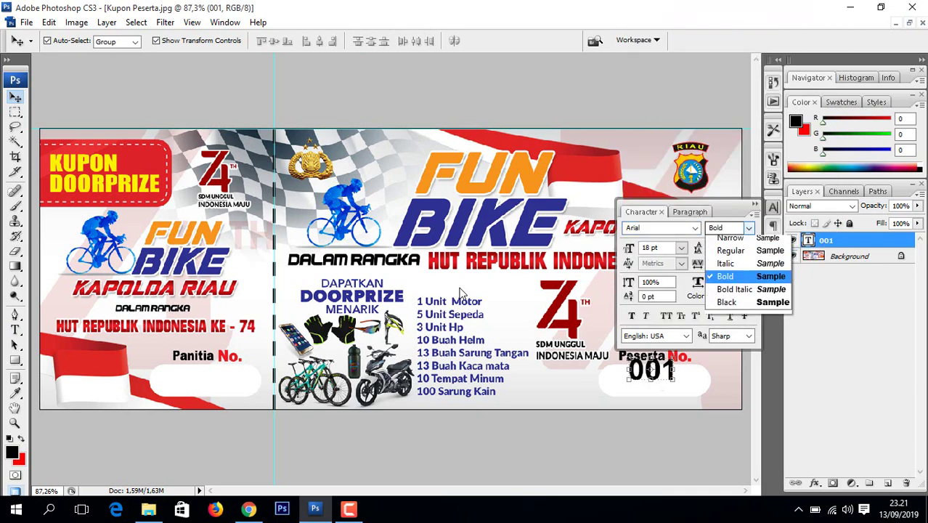
key(Up)
key(Down)
key(Return)
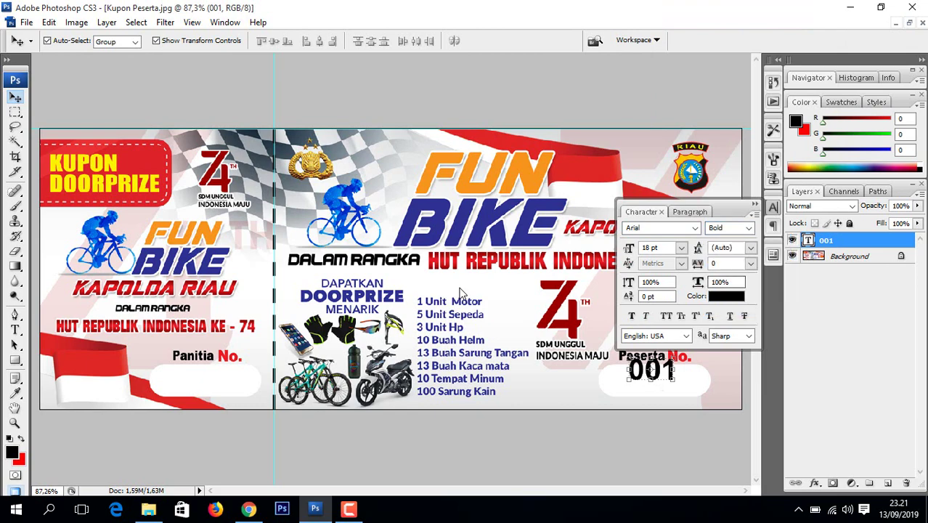
- Colour the 001 text bright red (R 255, ff0000) and commit it
key(space)
text(255)
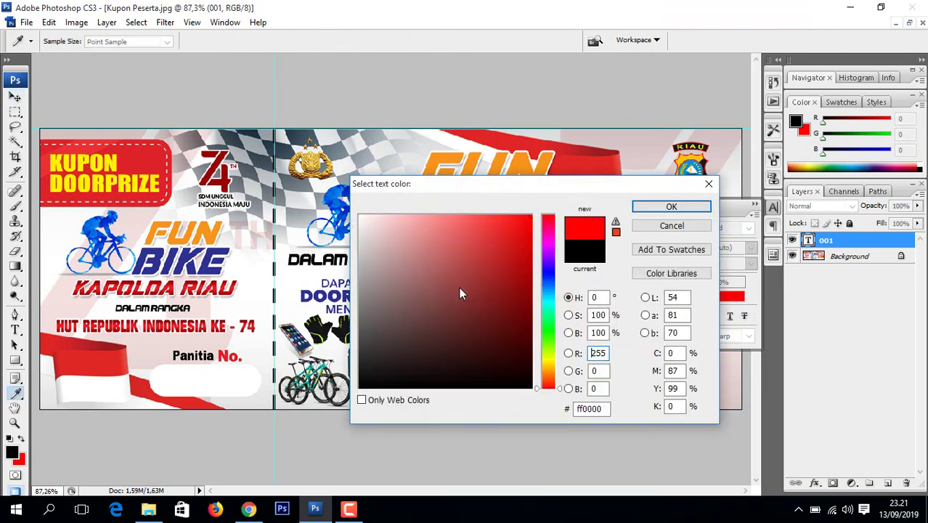
key(Return)
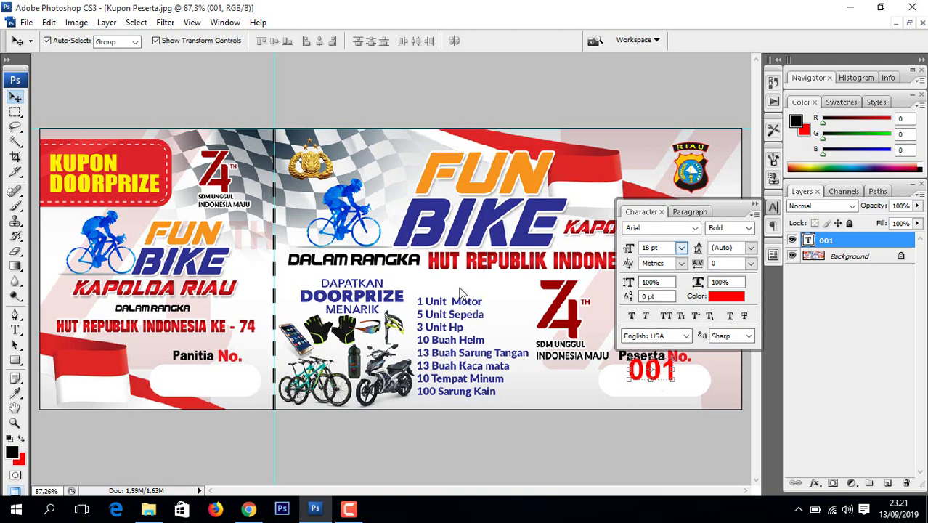
key(ctrl+Return)
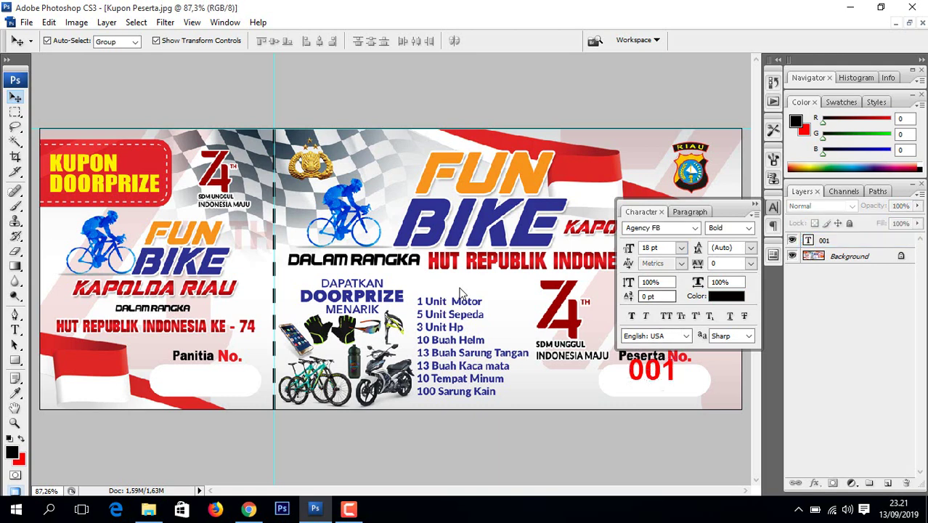
- Nudge the red 001 layer into the white box under Peserta No
scroll(459, 292, up, 3)
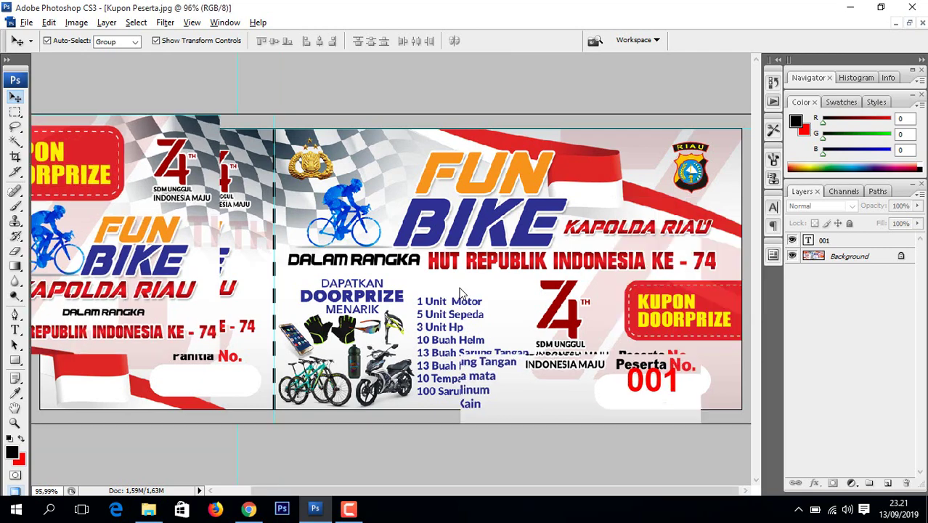
scroll(459, 293, up, 1)
scroll(459, 293, up, 1)
scroll(459, 292, up, 1)
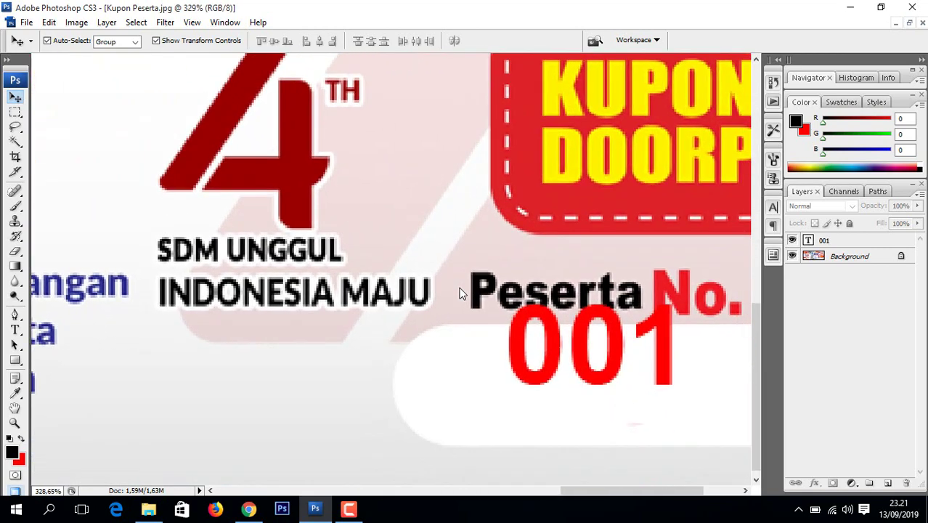
key(alt+])
key(shift+Down)
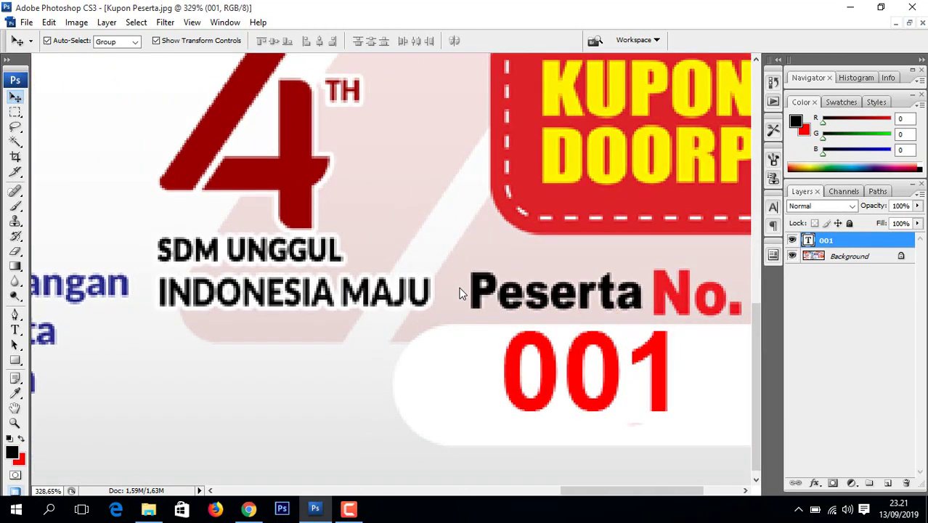
key(shift+Down)
key(Right)
key(Right)
key(Right)
key(Up)
key(Up)
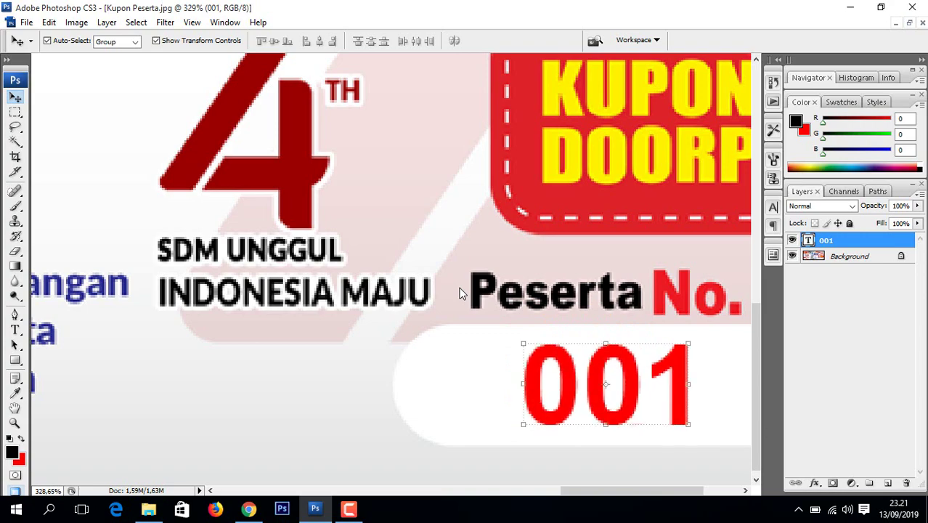
scroll(459, 293, down, 1)
scroll(459, 292, down, 2)
scroll(459, 292, down, 1)
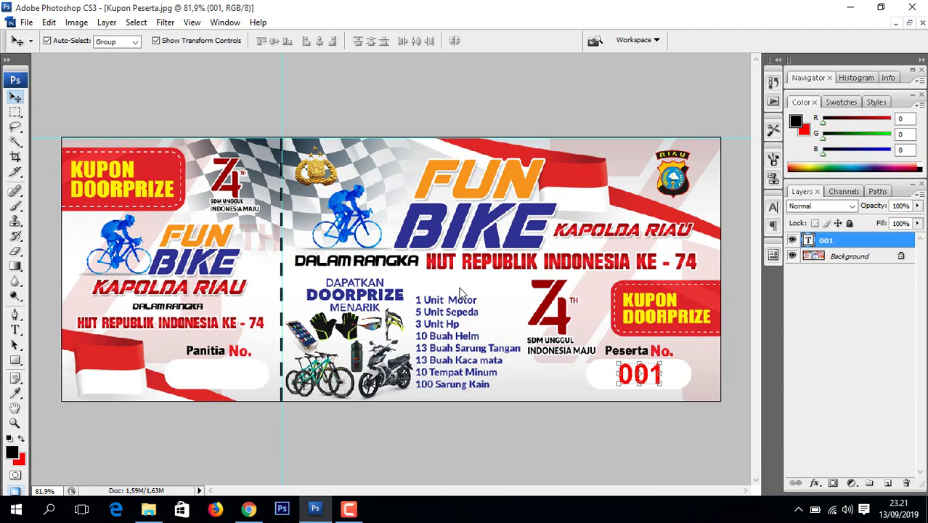
scroll(459, 293, up, 3)
- Duplicate 001 into the Panitia No. box and reselect the original 001 layer
scroll(459, 293, down, 1)
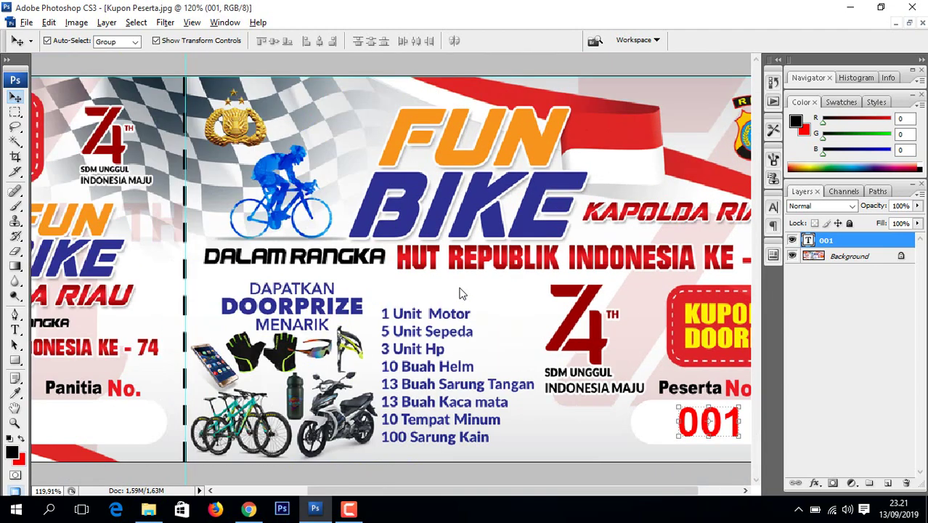
scroll(459, 293, down, 1)
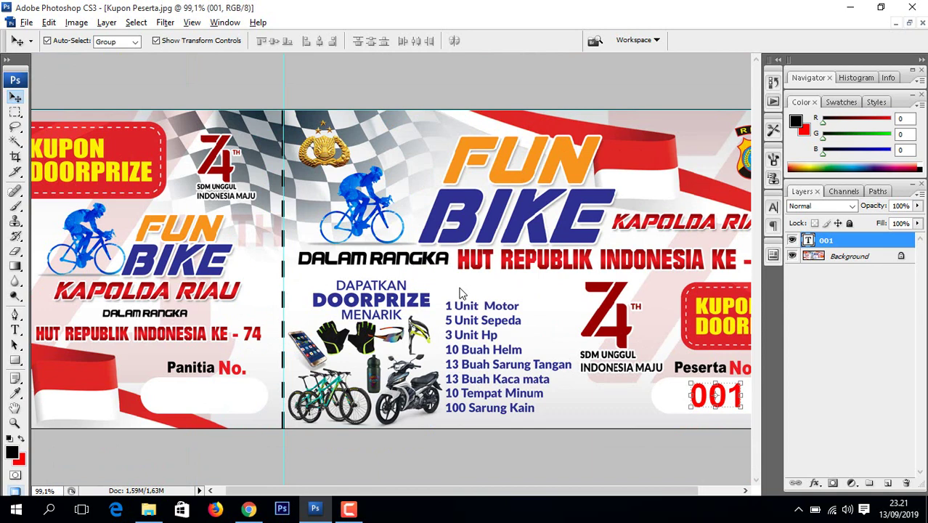
drag(717, 396, 208, 396)
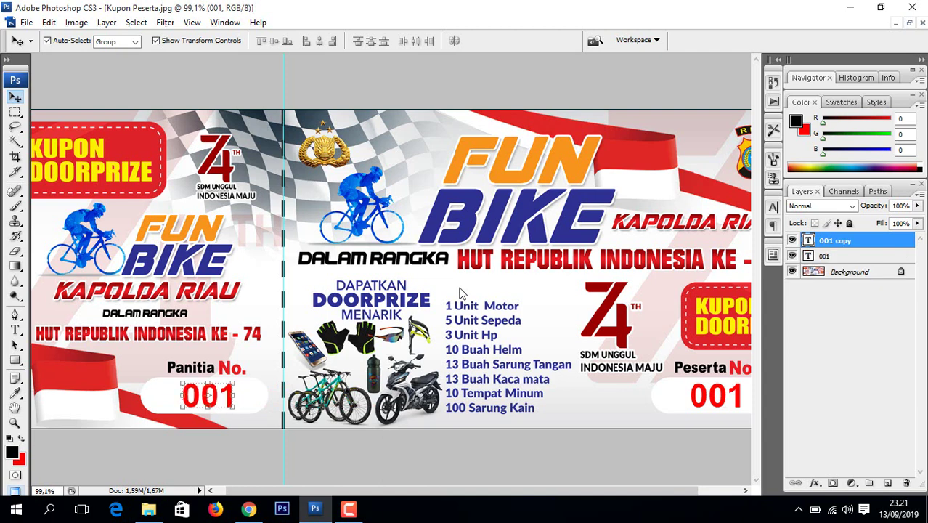
key(alt+bracketleft)
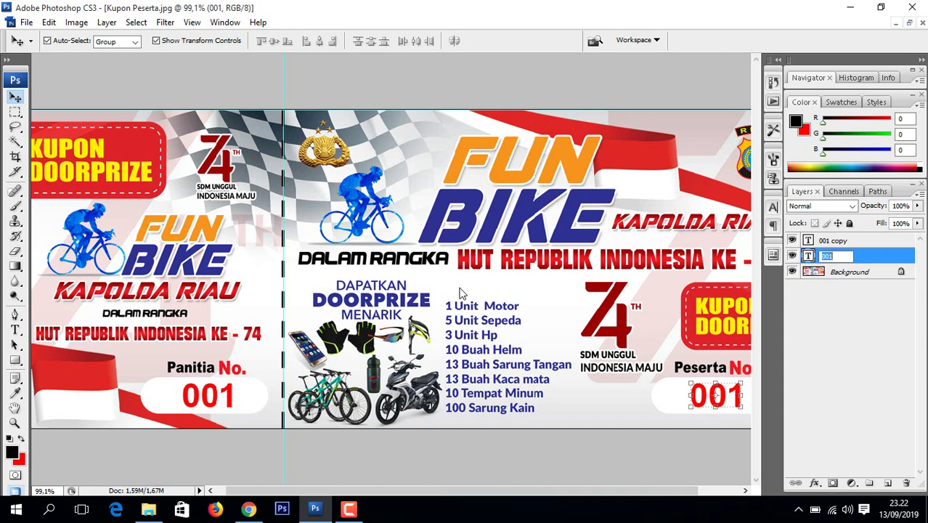
- Rename the original 001 layer to Nomor
text(Nomor)
key(Return)
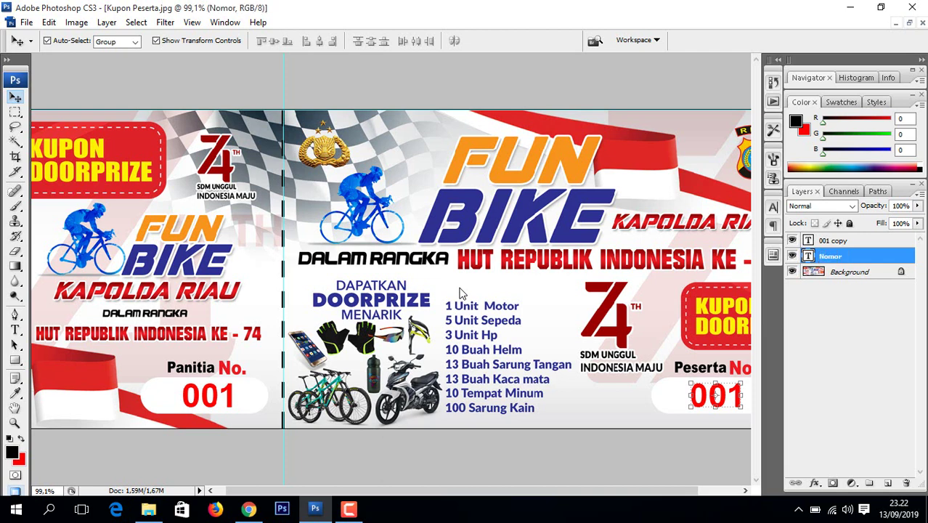
key(alt+i)
key(Down)
key(Down)
key(Down)
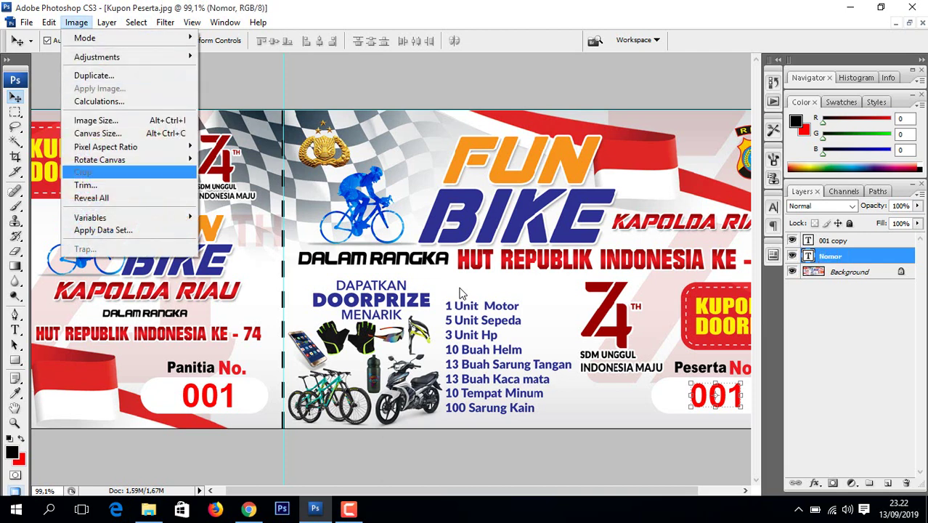
key(Down)
key(Down)
key(Down)
key(Right)
key(Left)
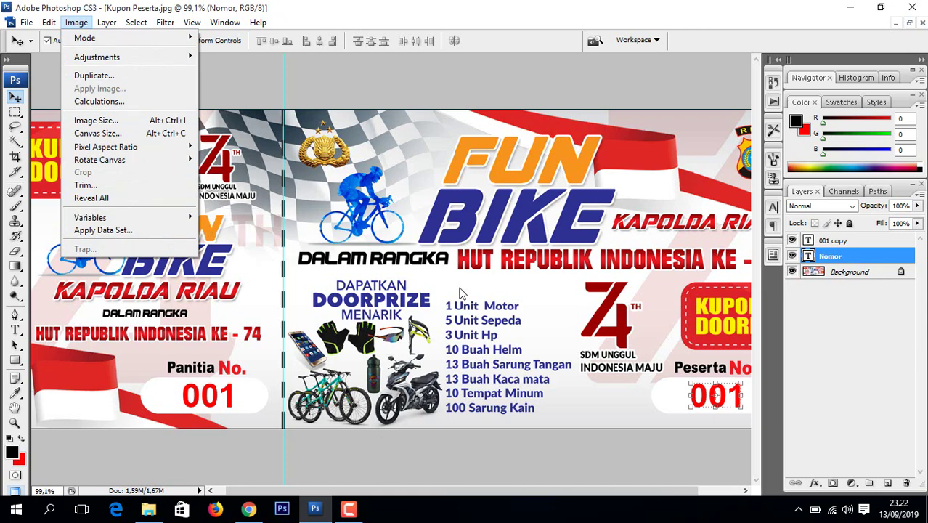
key(Right)
key(Down)
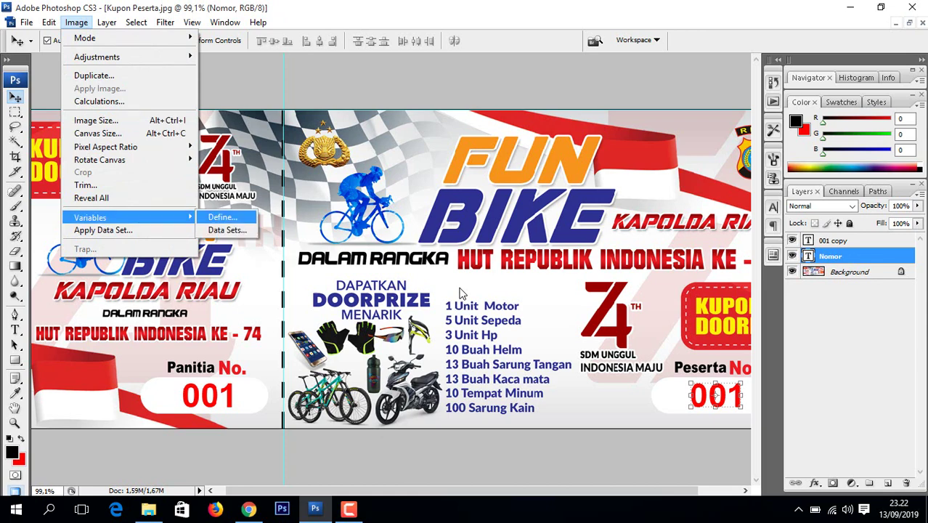
key(Return)
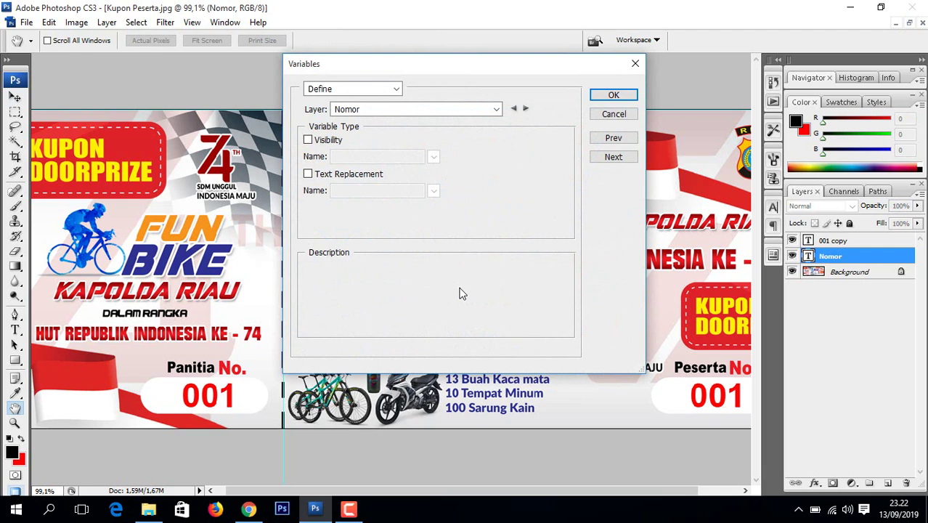
- Define a Text Replacement variable named Nomor on that layer, then go to Data Sets
key(alt+Down)
key(Return)
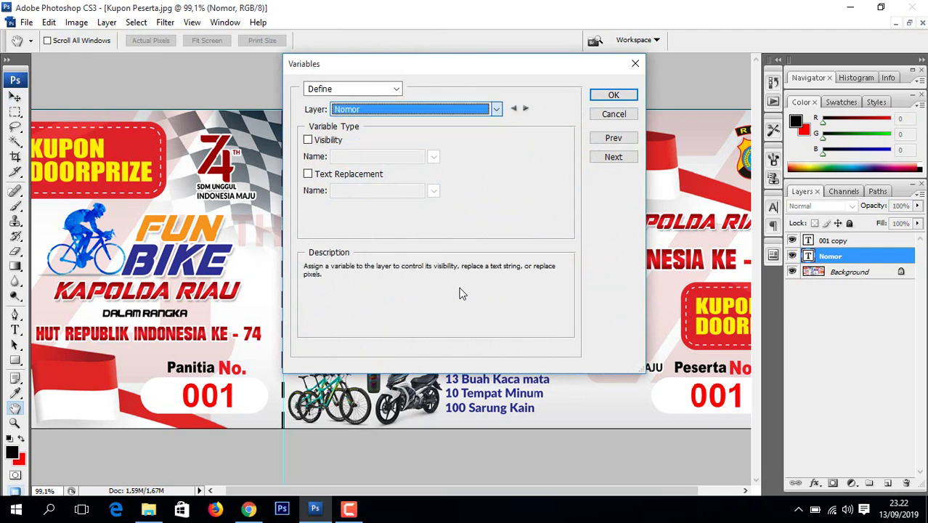
key(Tab)
key(space)
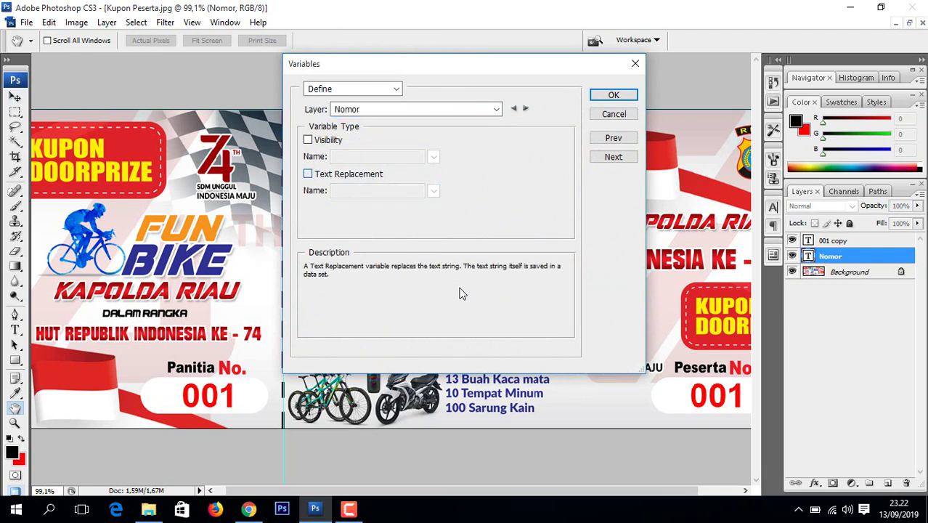
key(Tab)
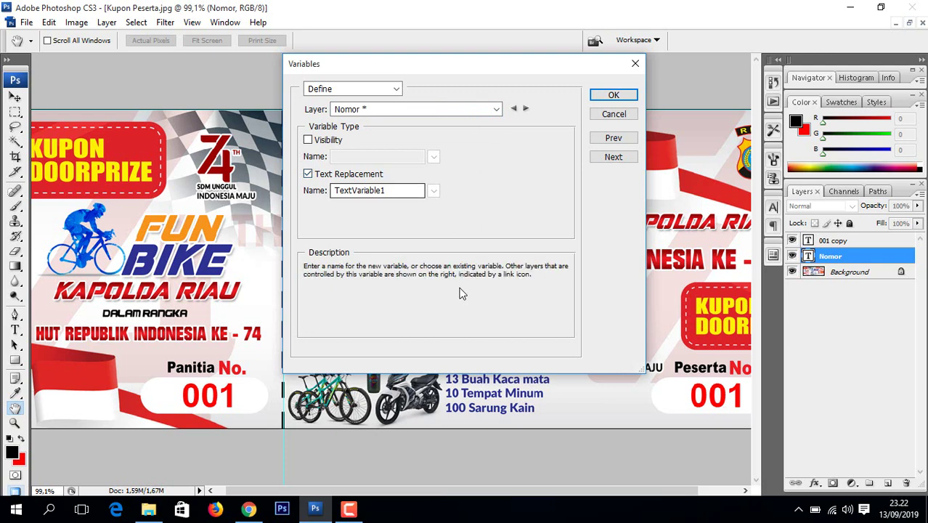
key(ctrl+a)
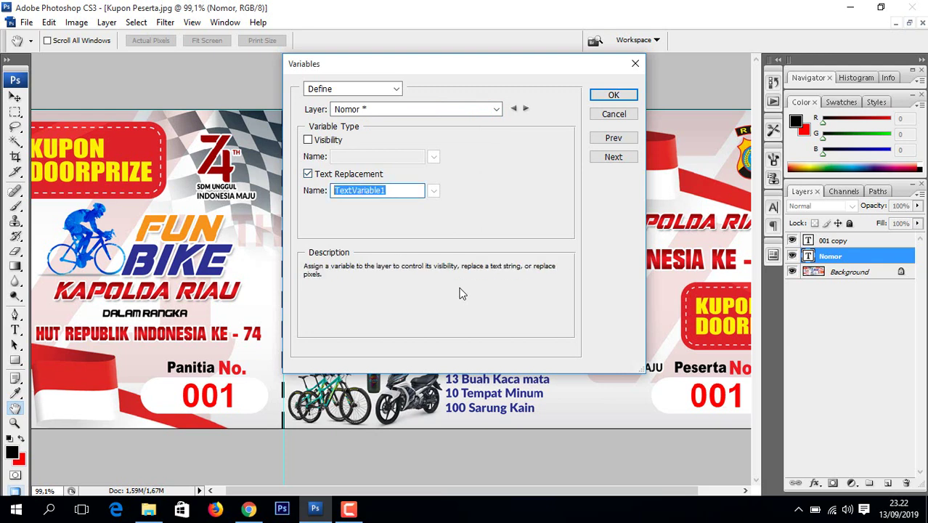
text(Mom)
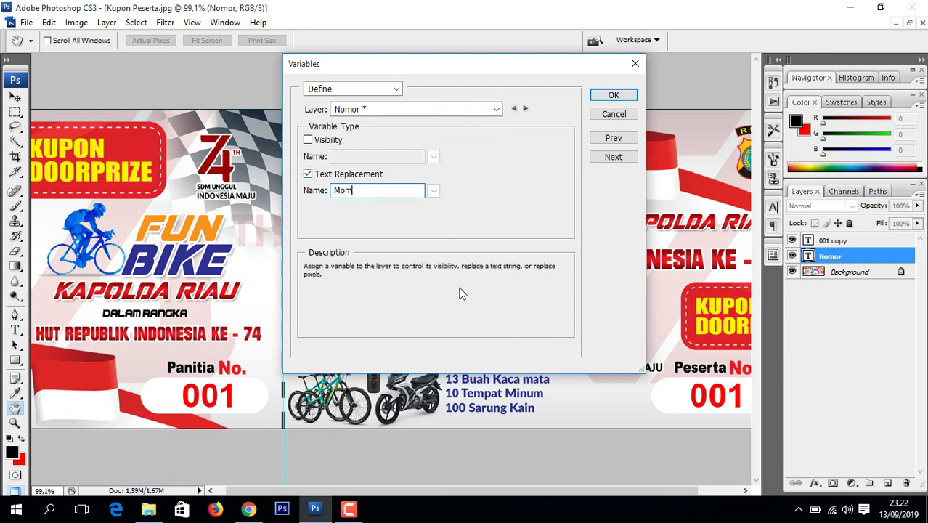
key(BackSpace)
key(BackSpace)
key(BackSpace)
text(Nom)
text(or)
key(Tab)
key(Tab)
key(Tab)
key(Return)
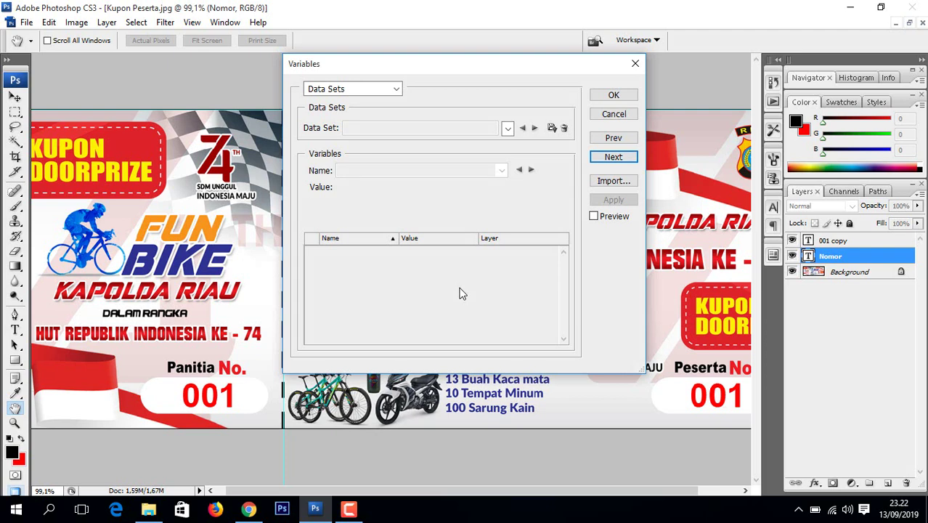
- Import D:\Numberik\Nomor.csv as data sets and close the Variables dialog
key(Tab)
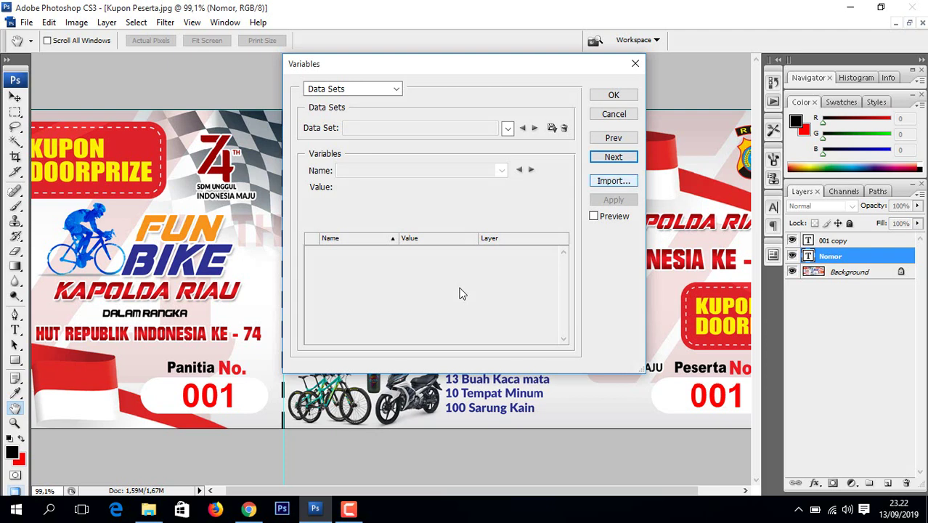
key(Return)
key(Tab)
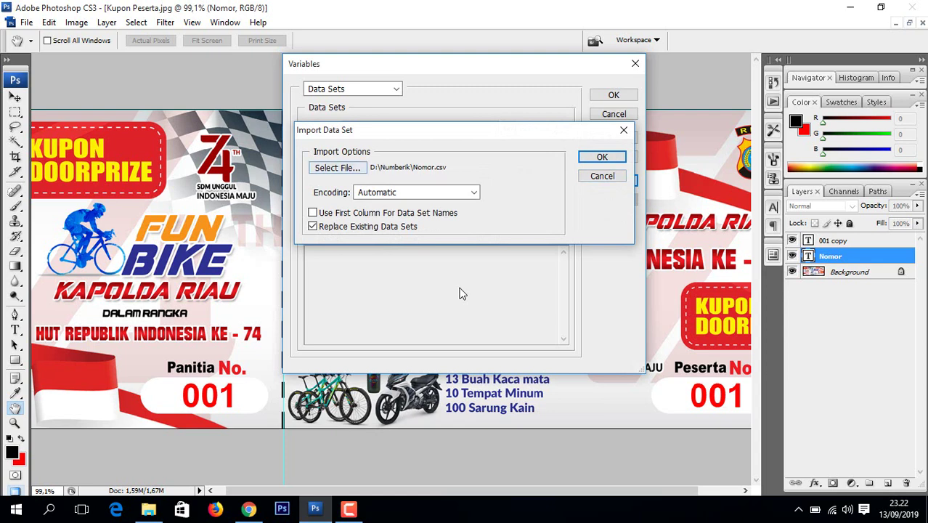
key(Return)
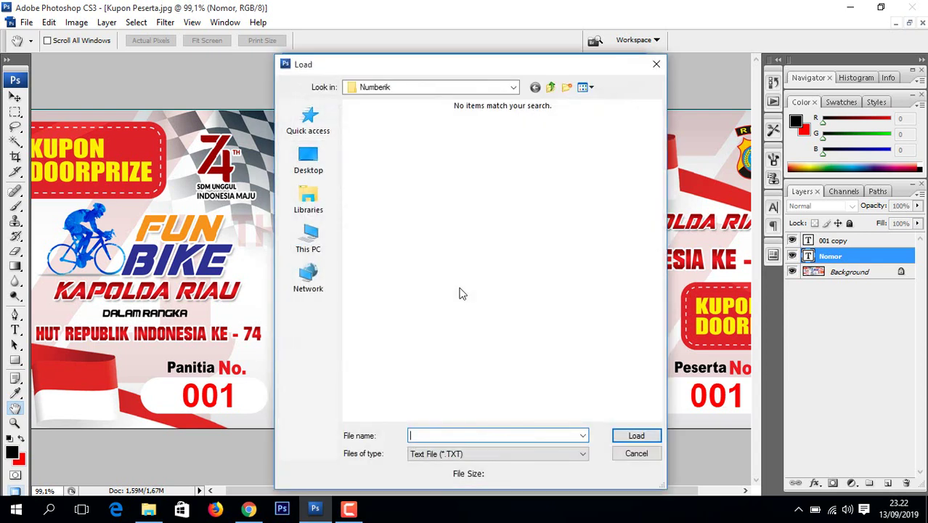
key(Tab)
key(alt+Down)
key(Down)
key(Return)
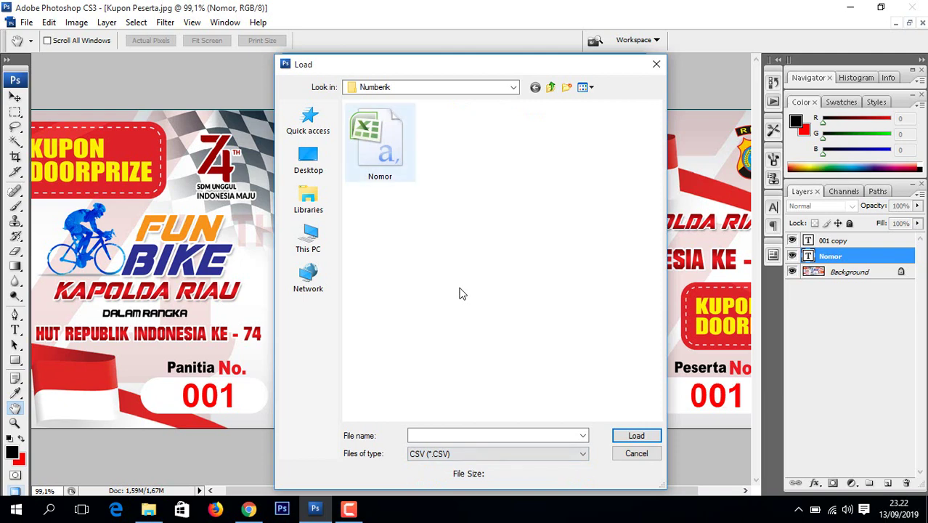
key(Down)
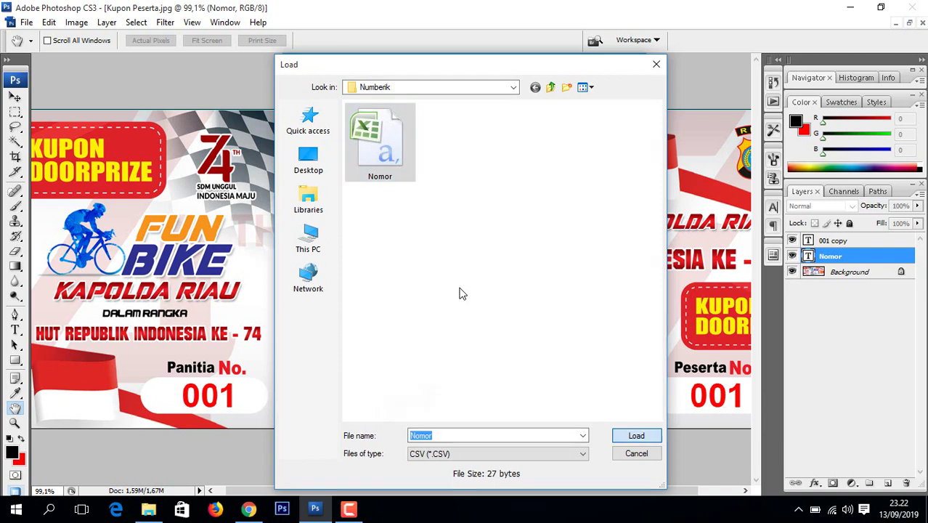
key(Return)
key(Return)
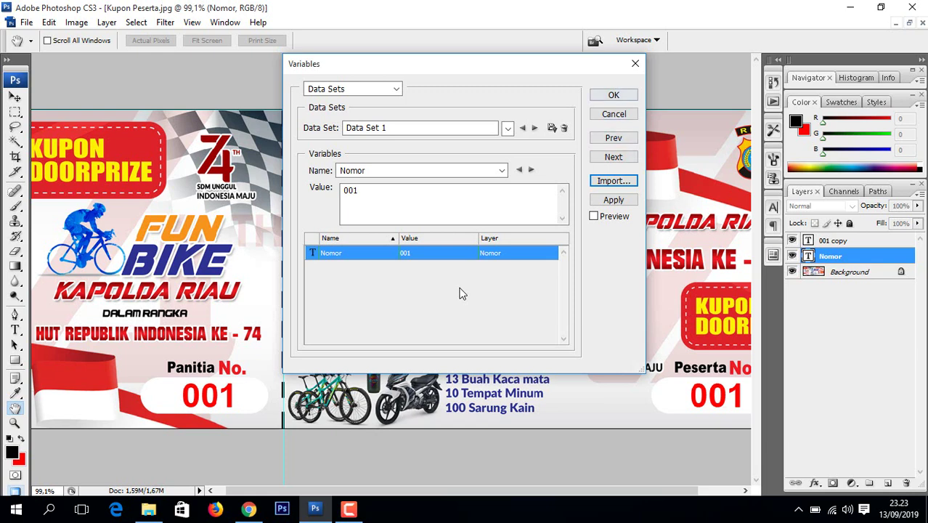
key(Return)
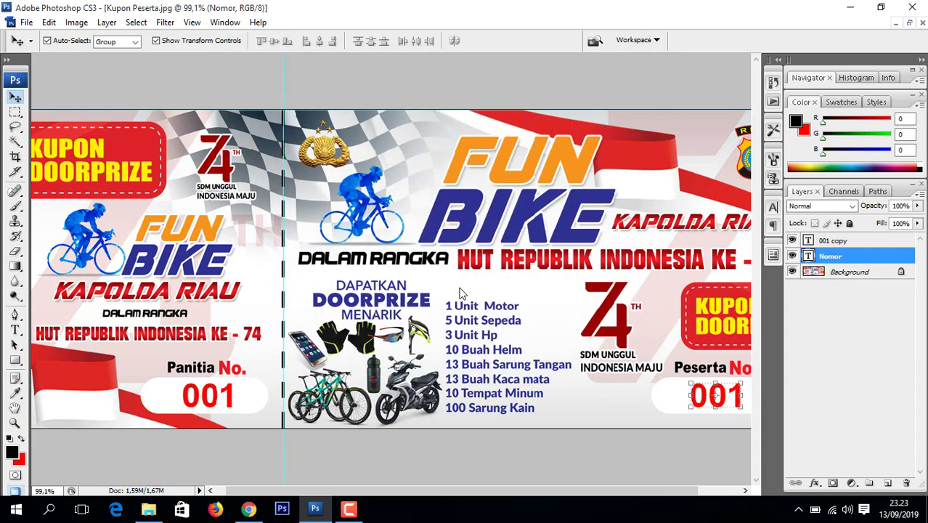
- Rename the 001 copy layer to Nomor
key(alt+bracketright)
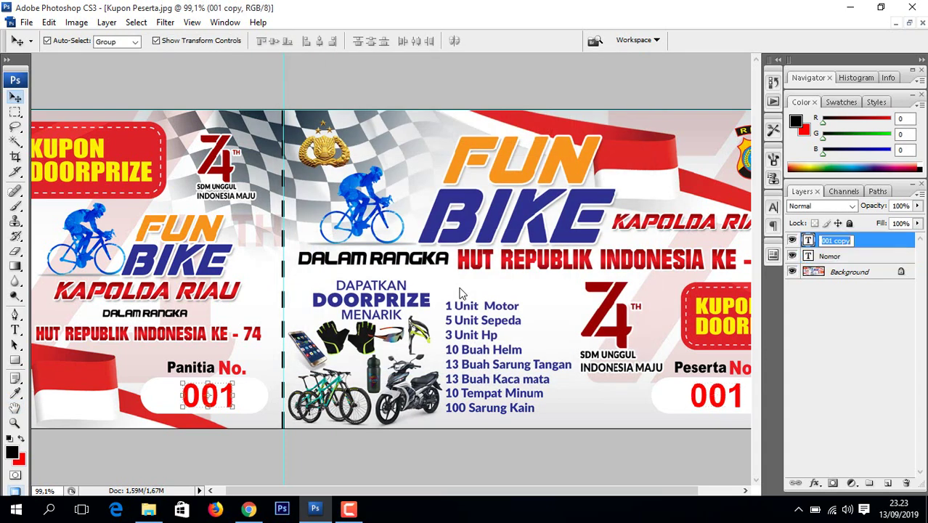
text(N)
text(omor)
key(Return)
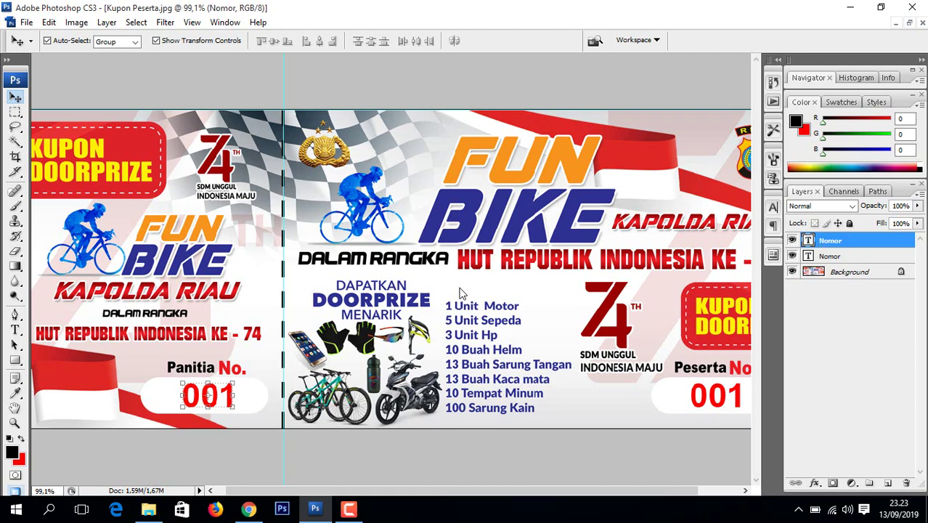
key(alt+i)
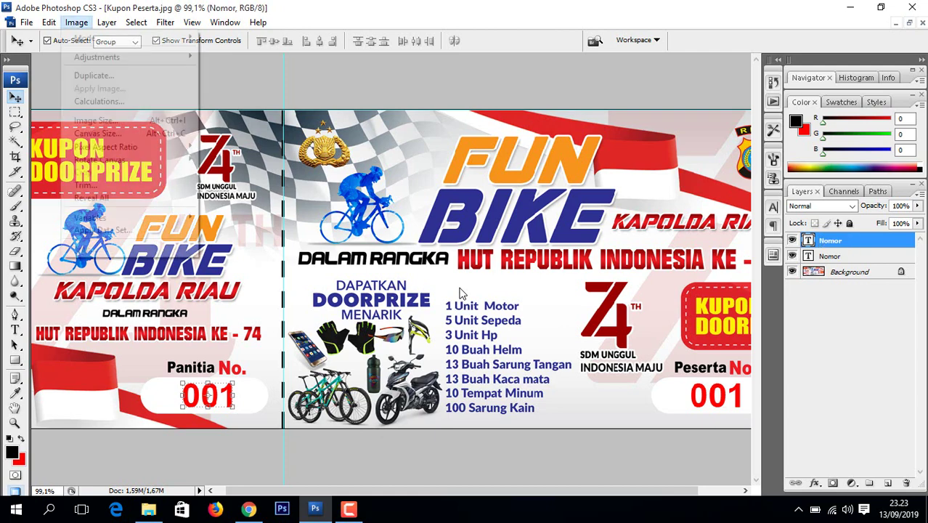
key(x)
key(b)
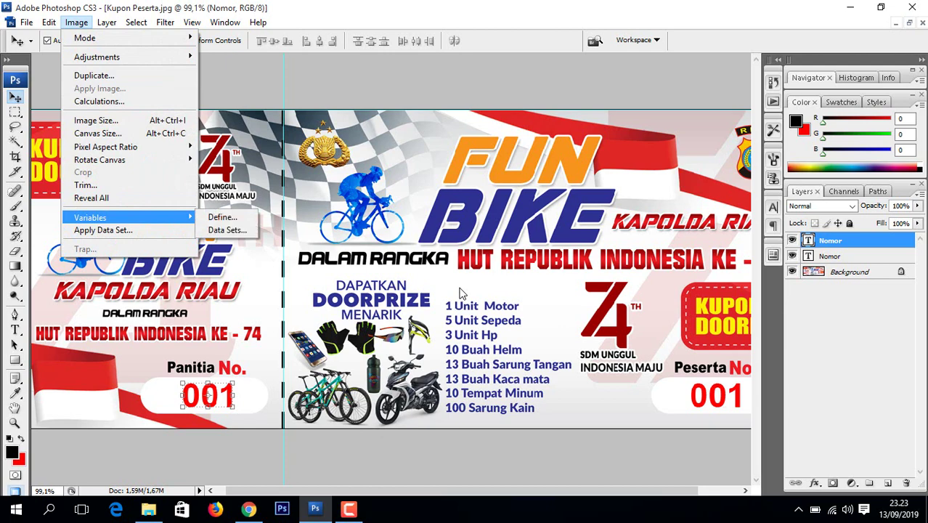
key(d)
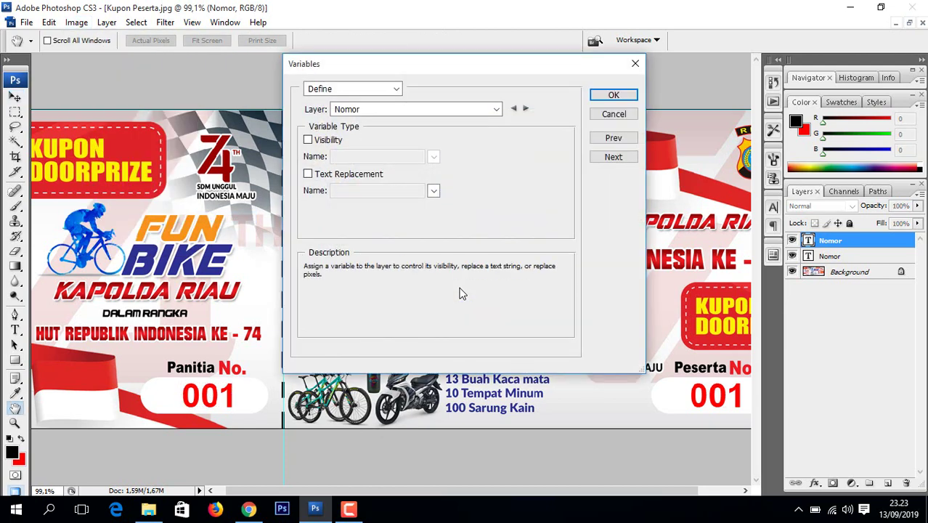
- Link that layer to the existing Nomor text replacement variable and close Variables
key(Tab)
key(Tab)
key(Tab)
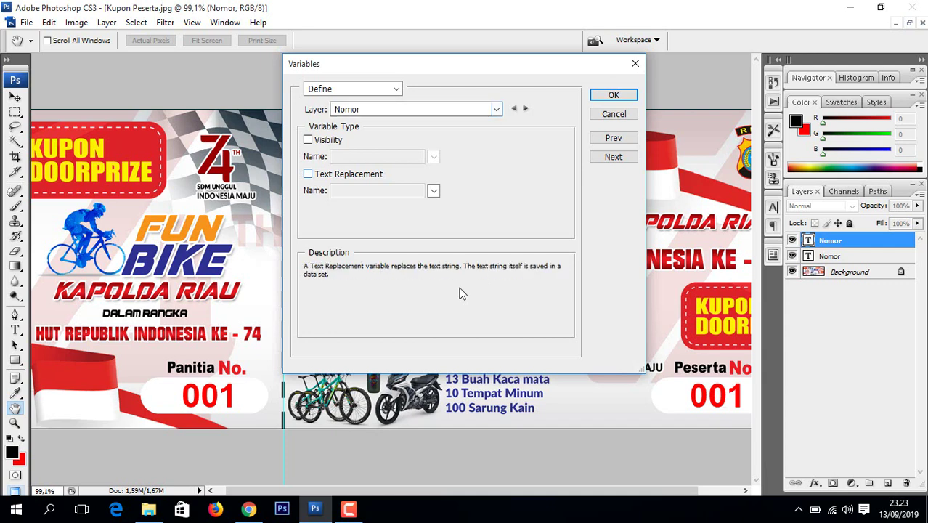
key(space)
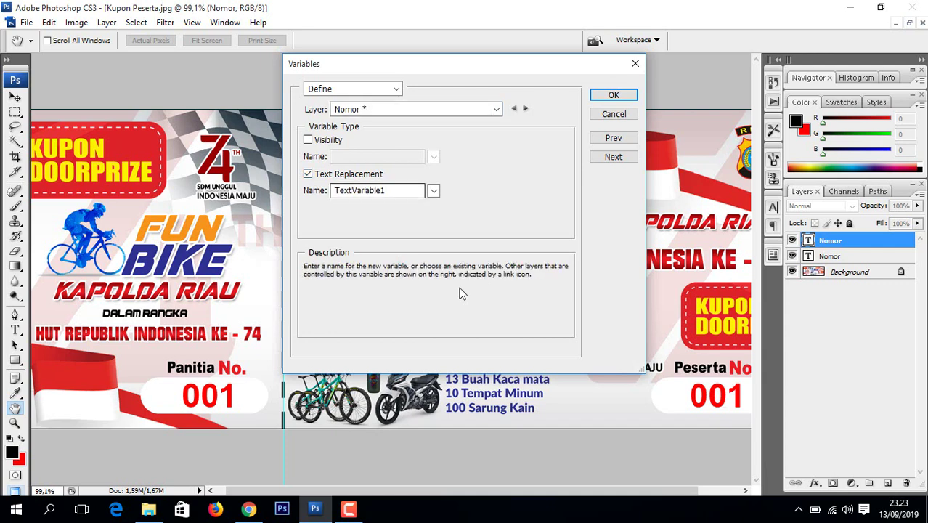
key(Tab)
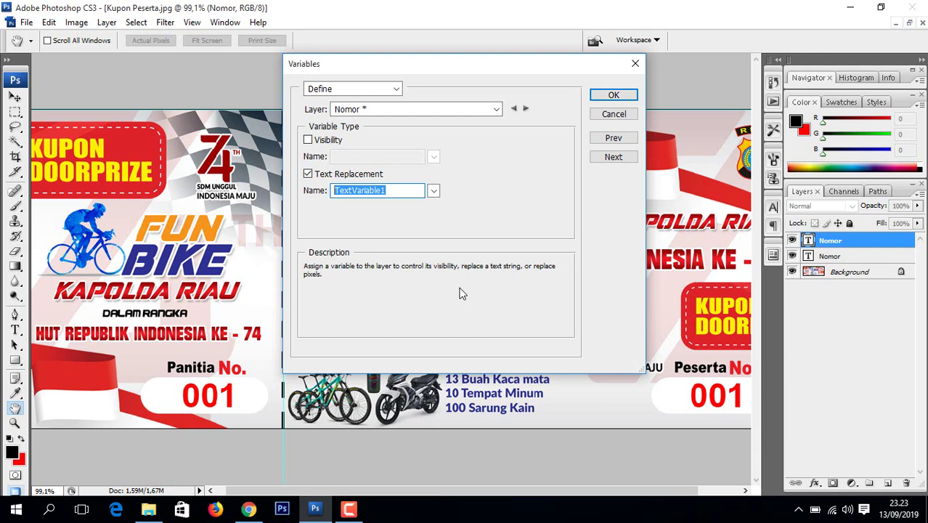
text(Nomor)
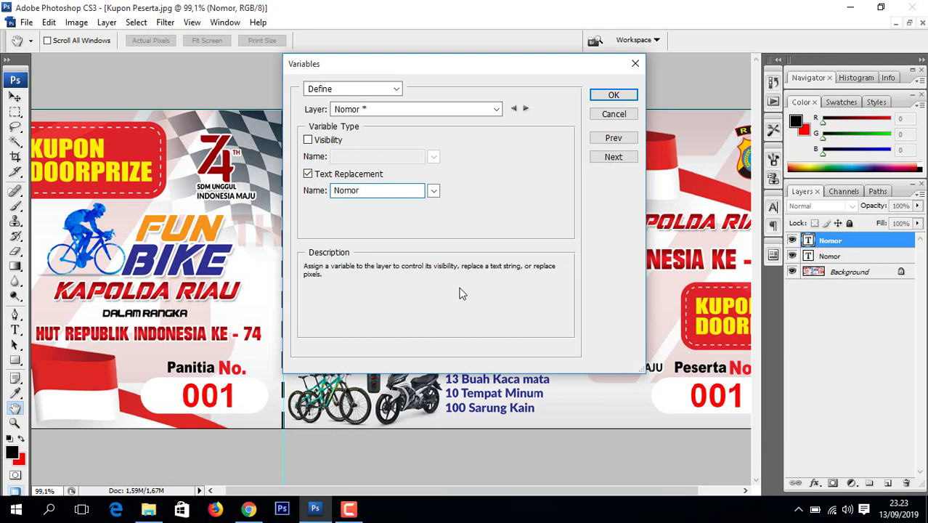
key(Tab)
key(Return)
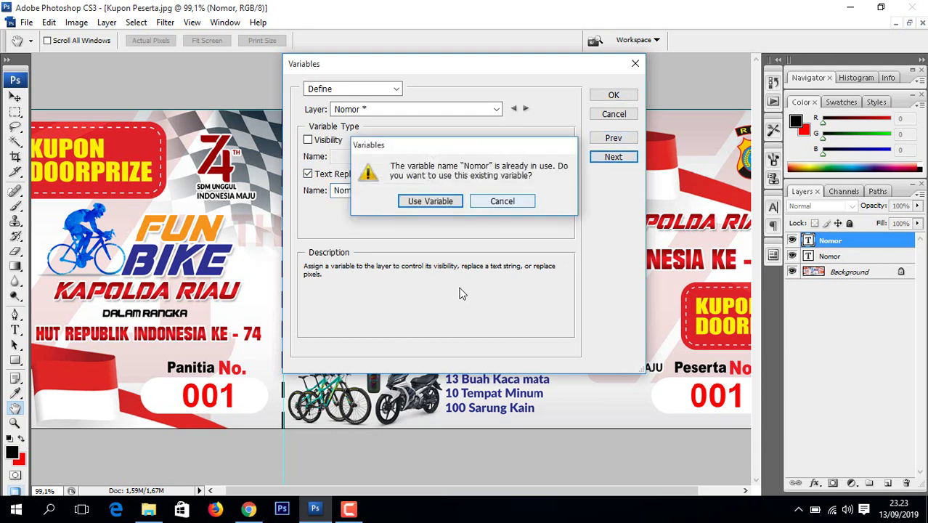
key(Return)
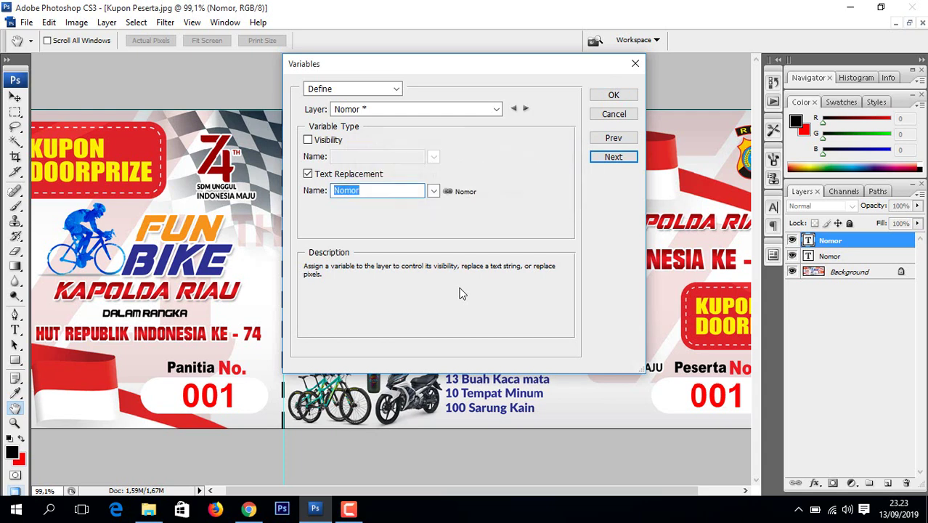
key(Return)
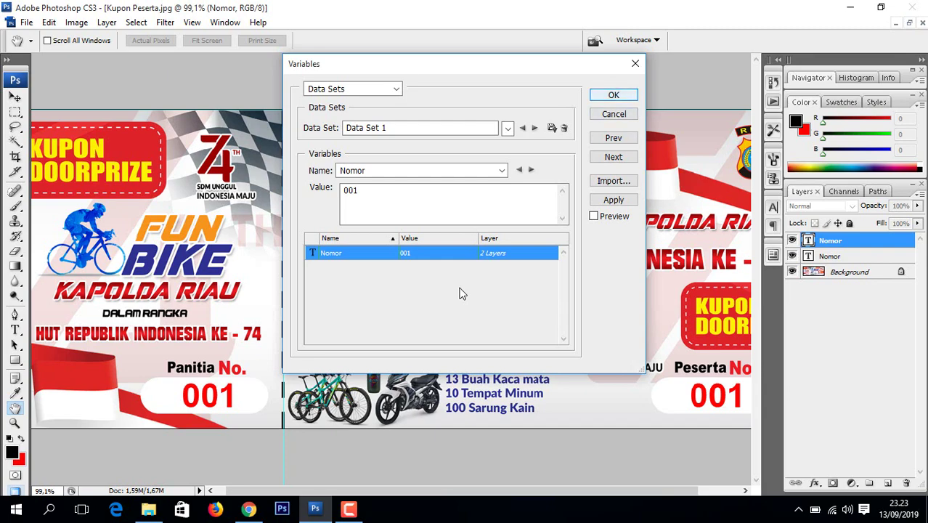
key(Return)
key(v)
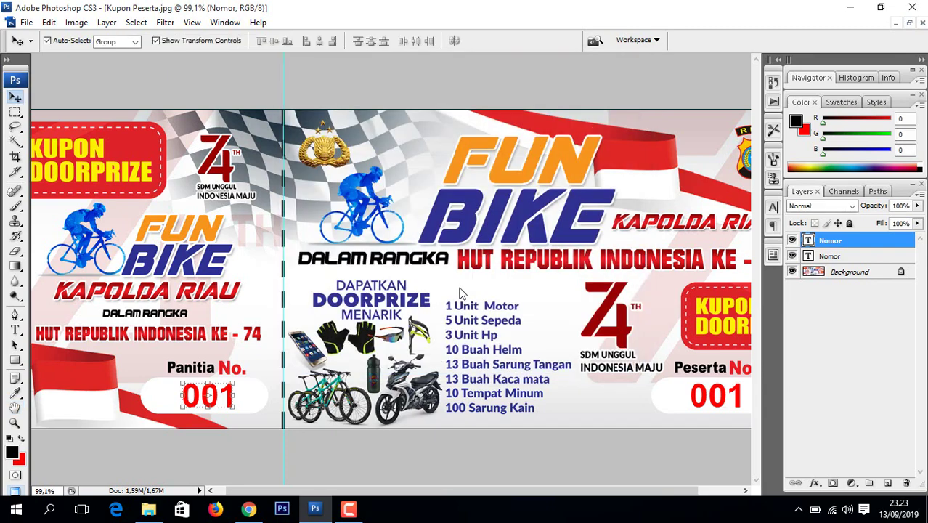
- Open the Export Data Sets as Files dialog from the File menu
key(alt+f)
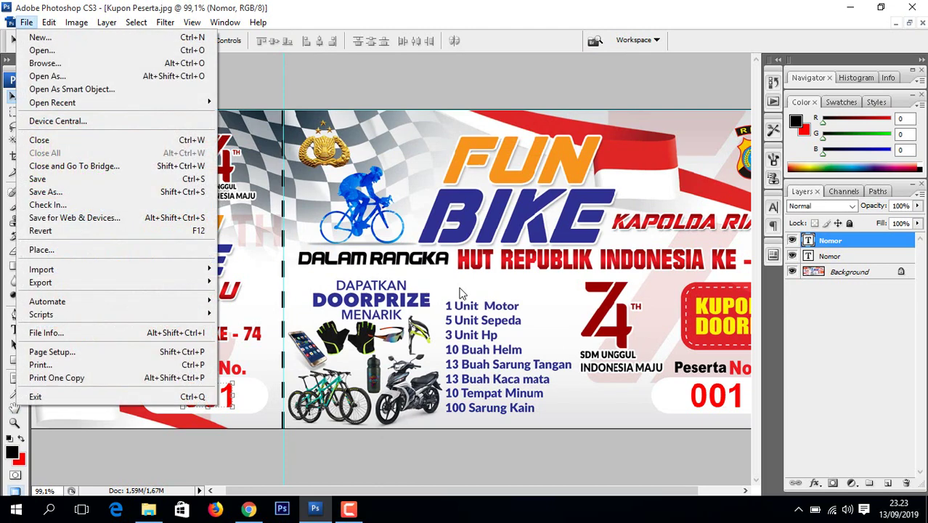
key(Down)
key(Down)
key(Down)
key(Down)
key(Down)
key(Down)
key(Down)
key(Down)
key(Down)
key(Down)
key(Down)
key(Down)
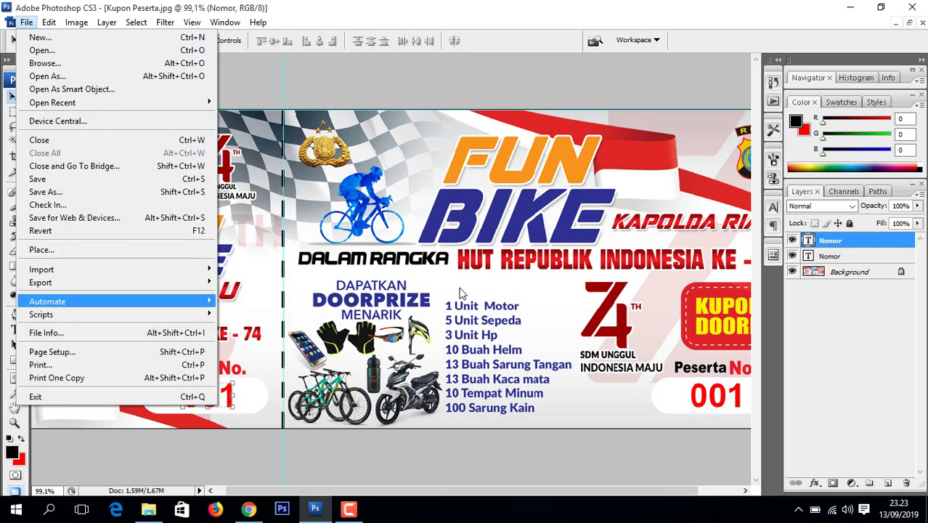
key(Down)
key(Up)
key(Up)
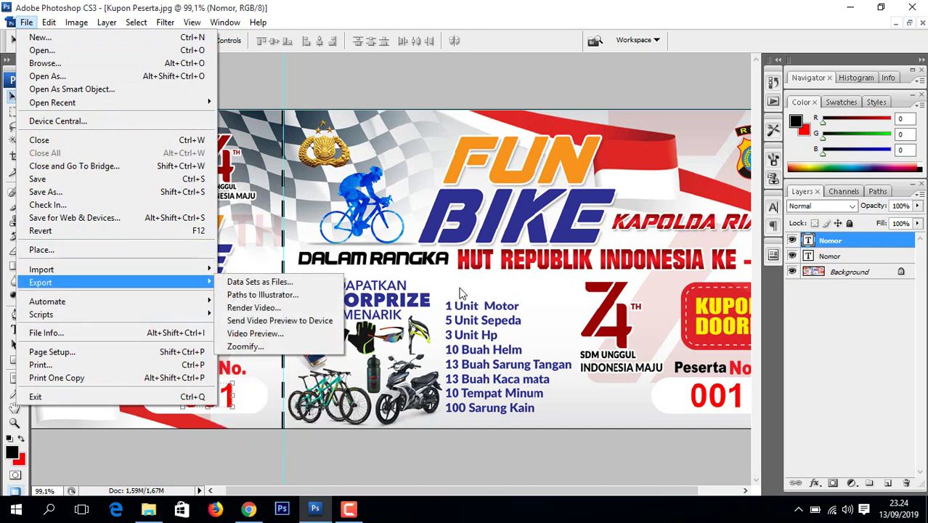
key(Right)
key(Return)
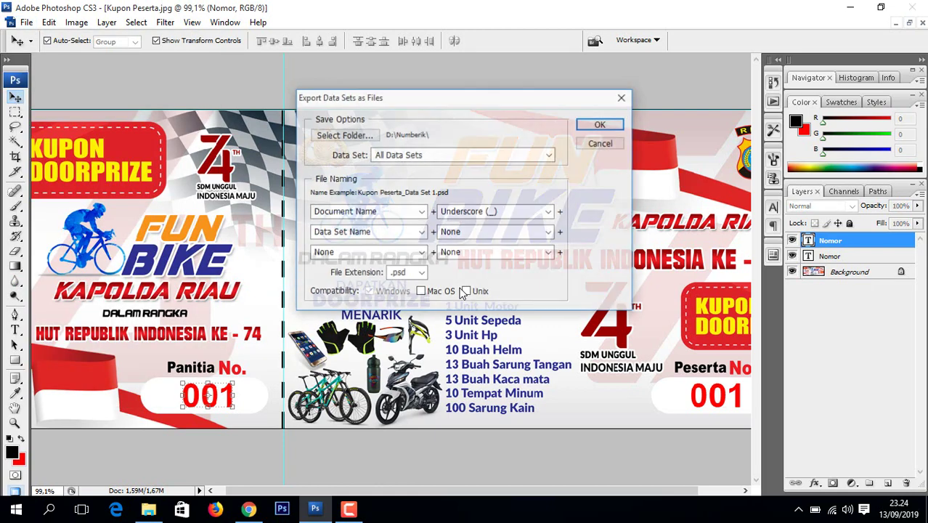
- Set the destination folder to D:\Numberik and export all data sets as .psd files
key(Return)
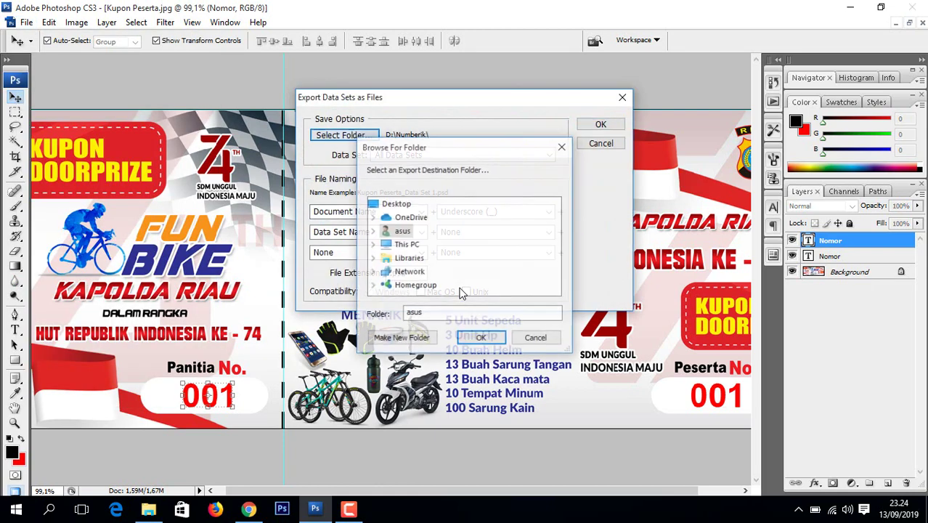
key(Down)
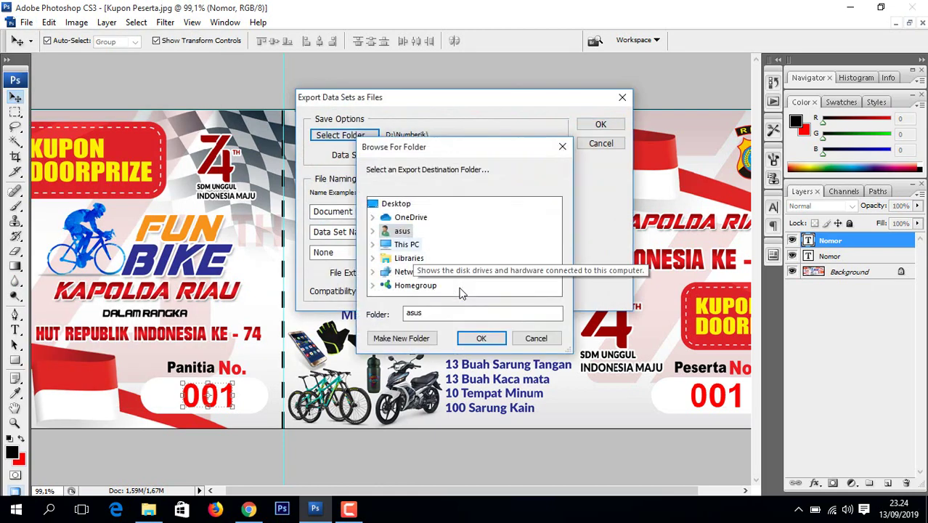
key(Right)
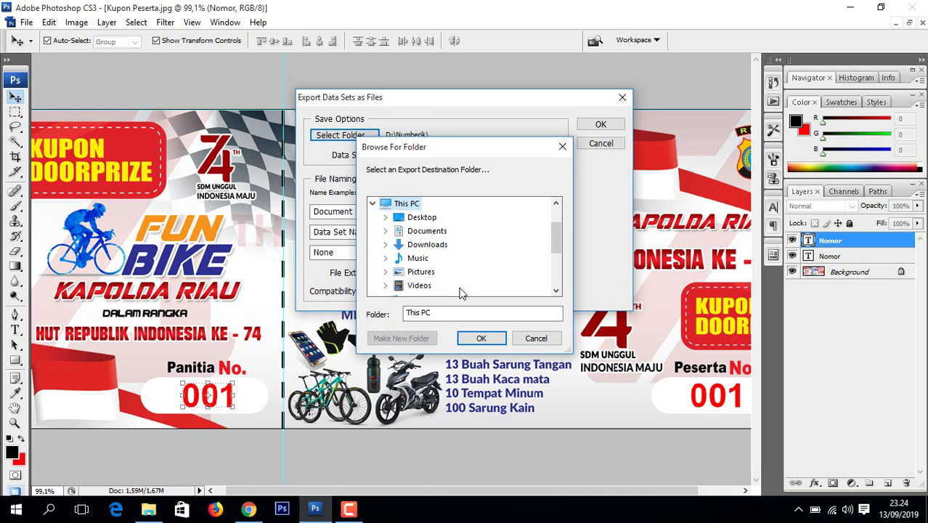
scroll(460, 291, down, 1)
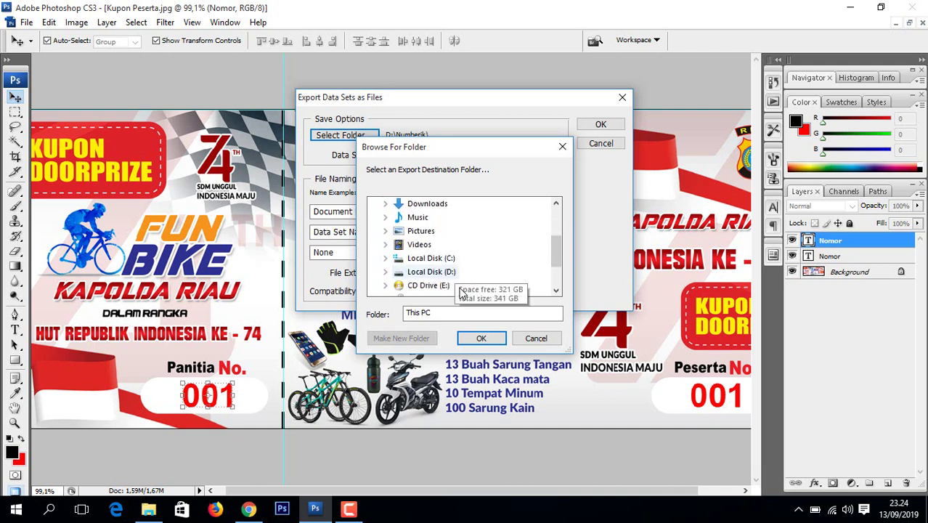
key(l)
key(l)
key(Right)
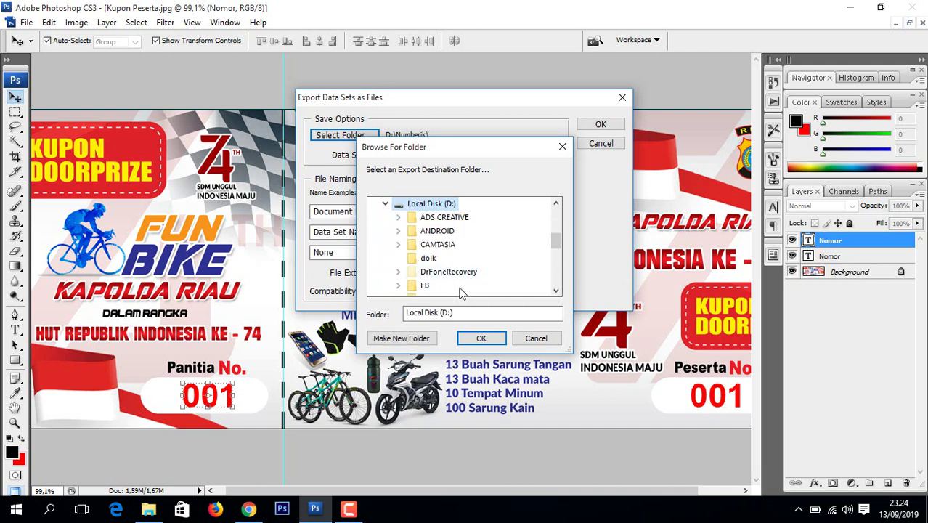
scroll(460, 292, down, 1)
scroll(459, 291, down, 1)
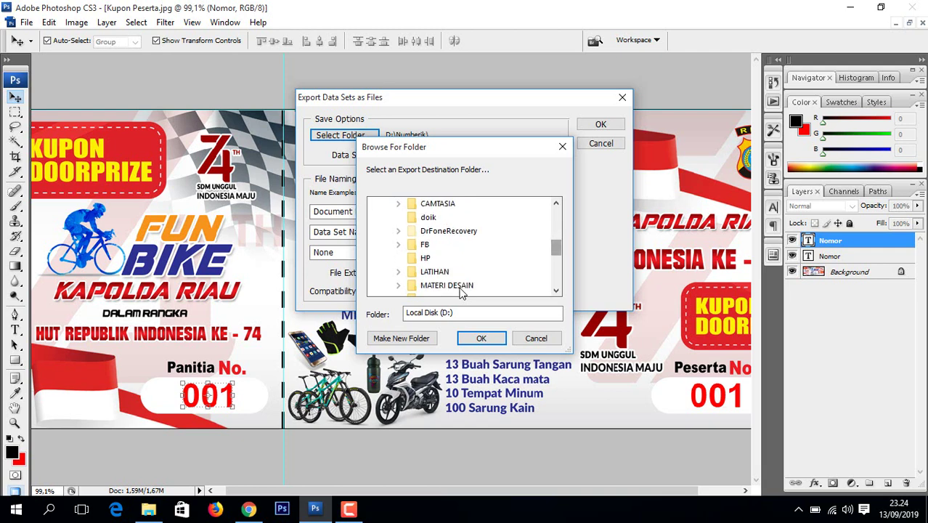
key(n)
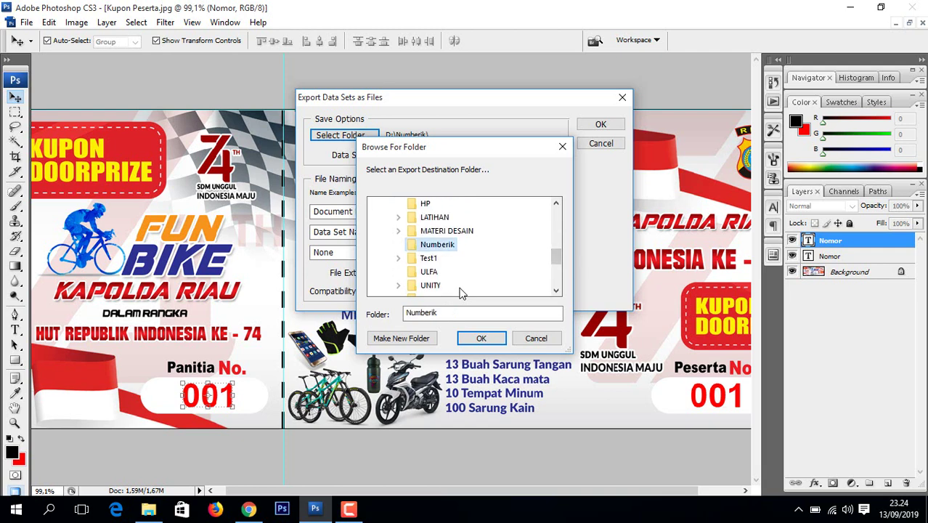
key(Return)
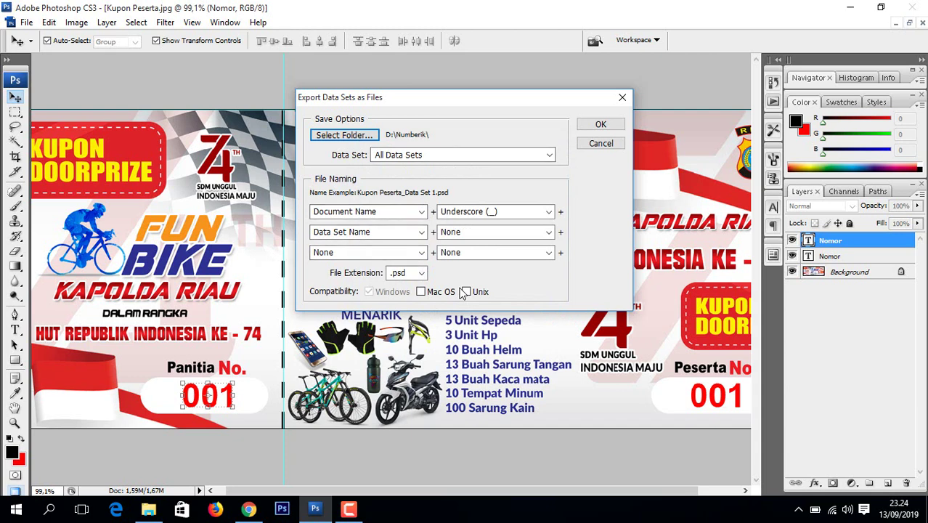
key(Return)
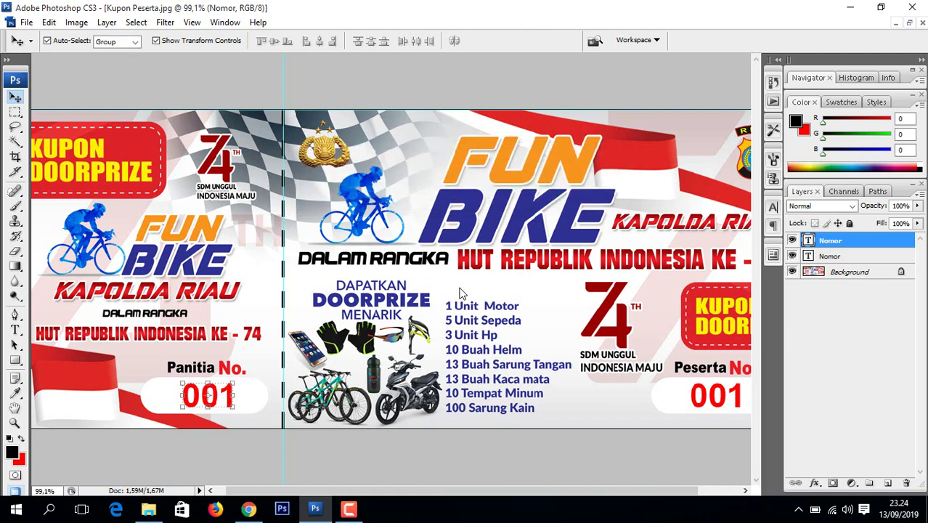
- Confirm in File Explorer that D:\Numberik holds Kupon Peserta_Data Set 1–5.psd, then return to Photoshop
click(908, 22)
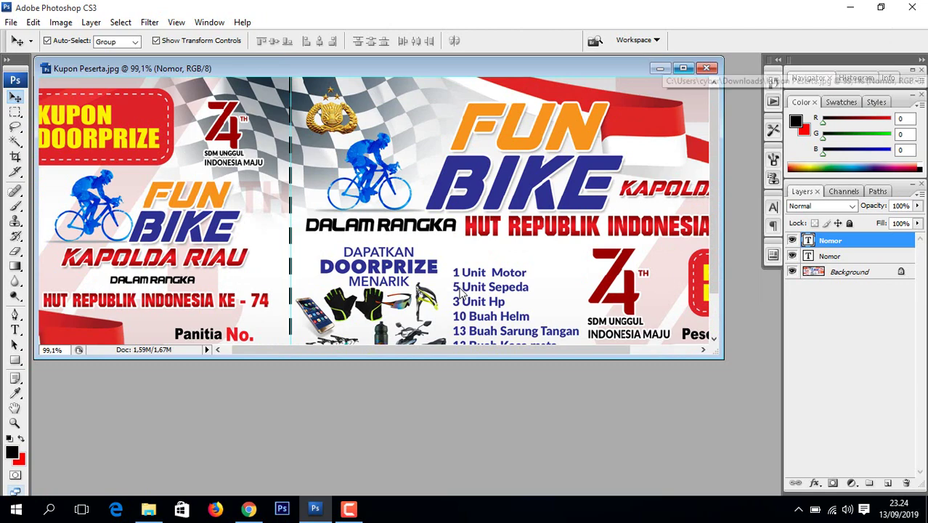
click(723, 62)
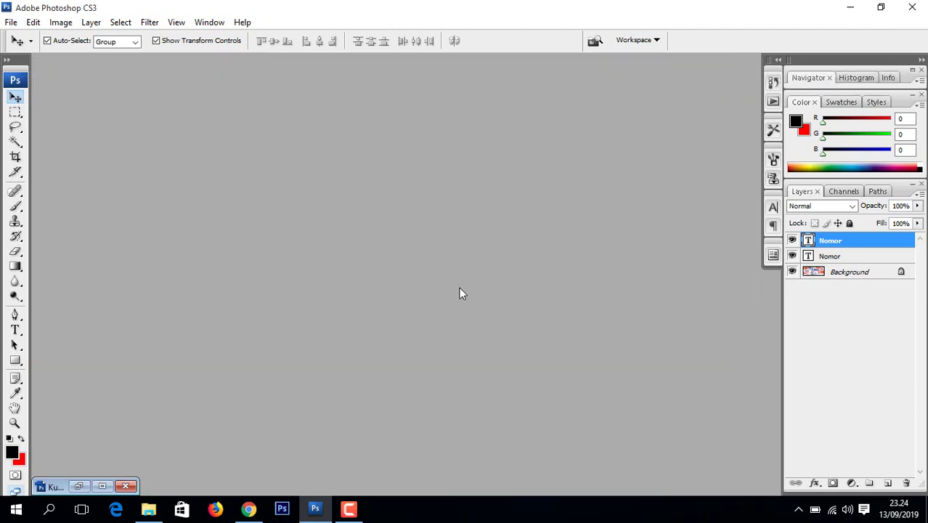
key(alt+Tab)
click(356, 55)
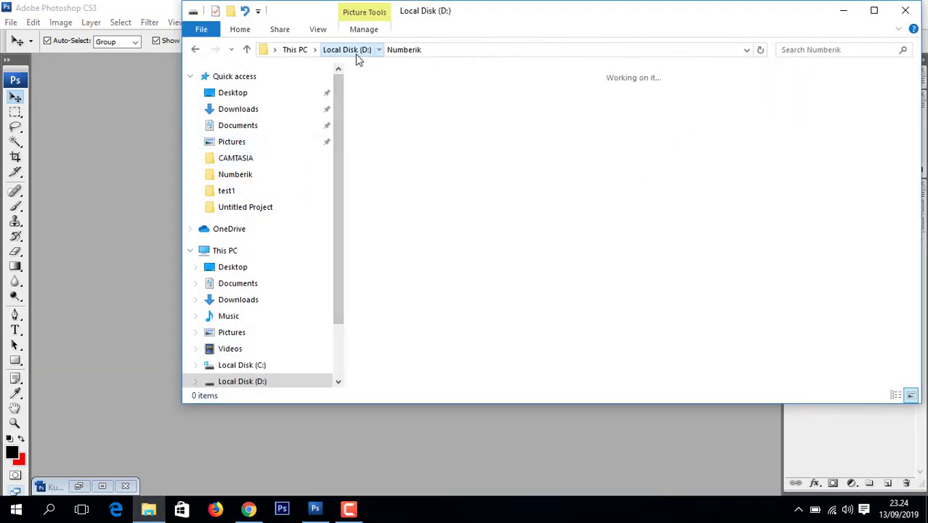
double_click(544, 145)
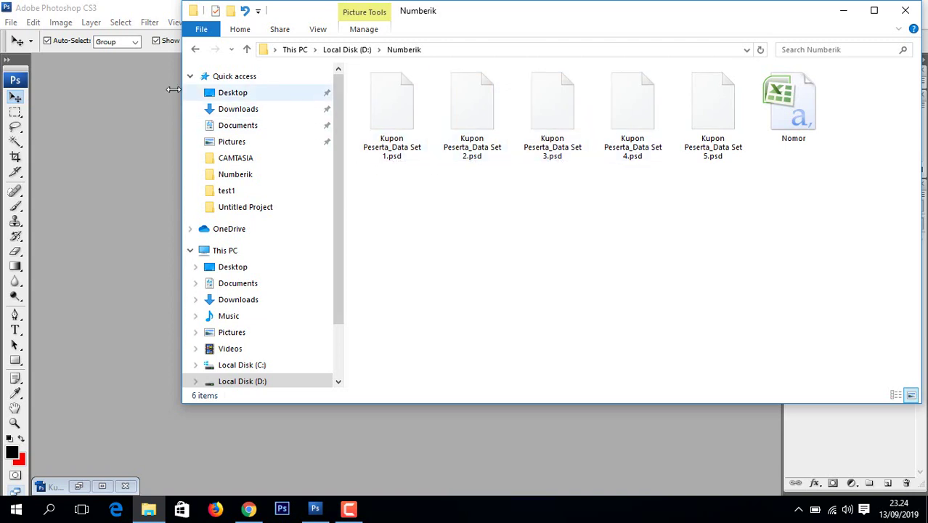
click(15, 27)
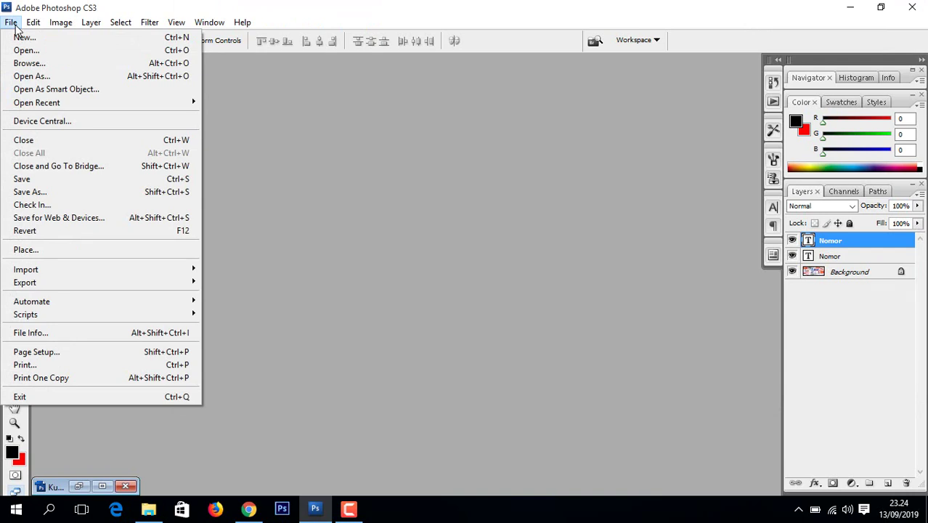
click(21, 50)
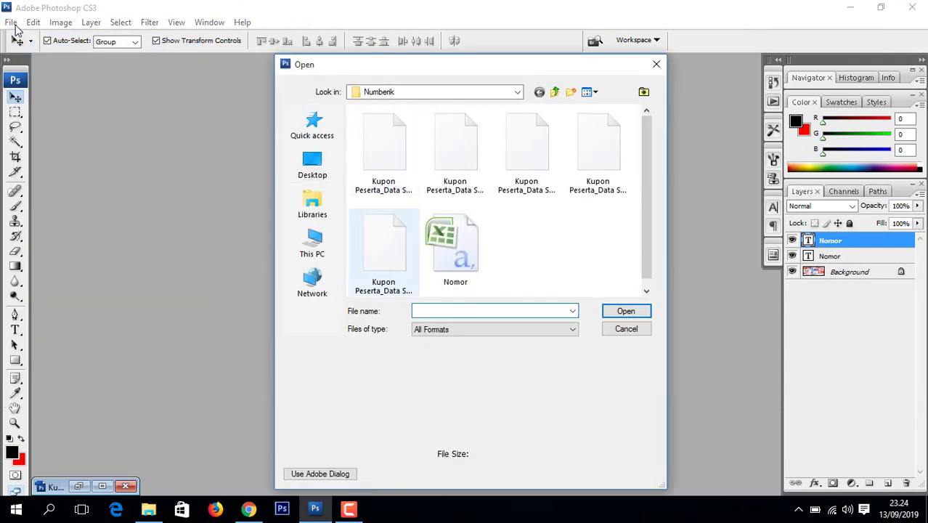
click(384, 247)
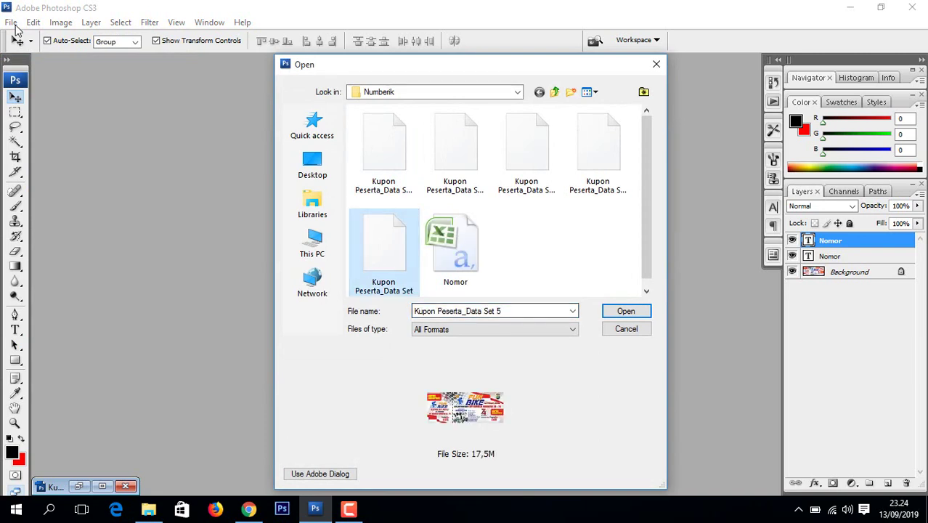
key(Return)
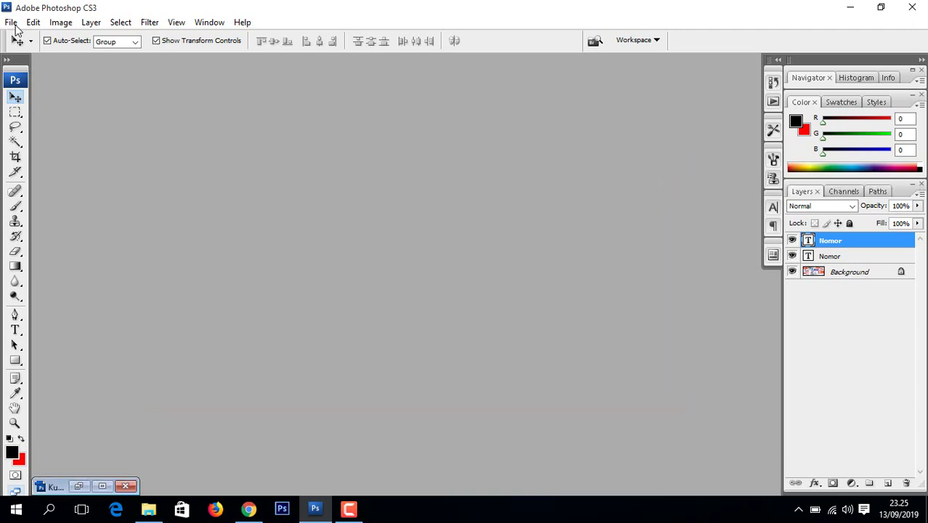
click(12, 24)
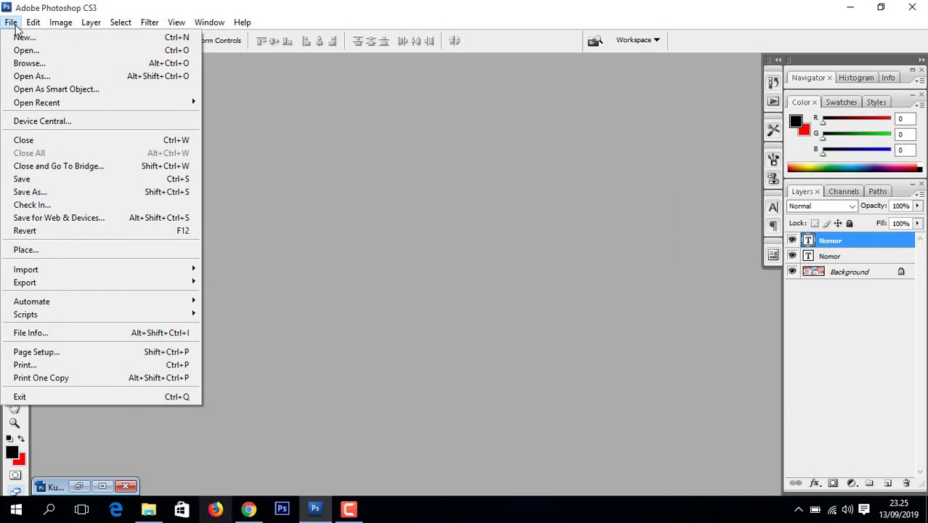
key(alt+Tab)
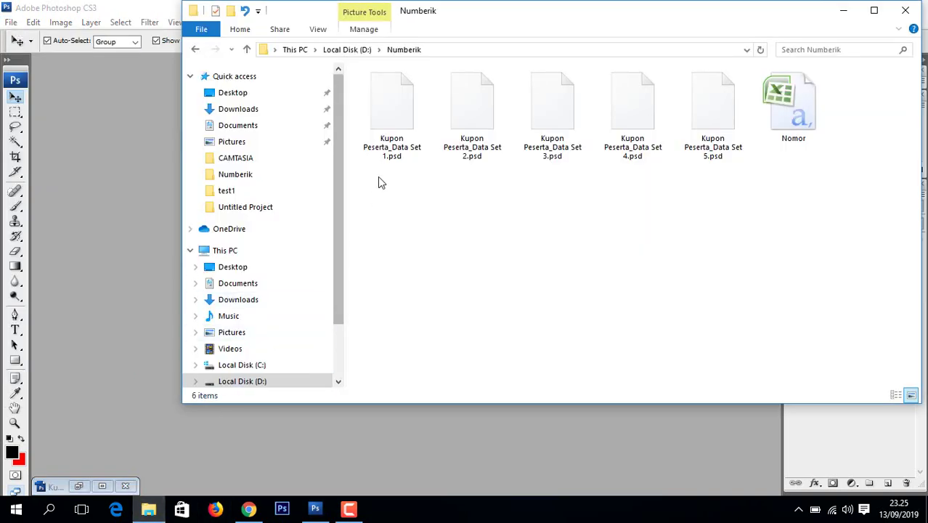
click(398, 130)
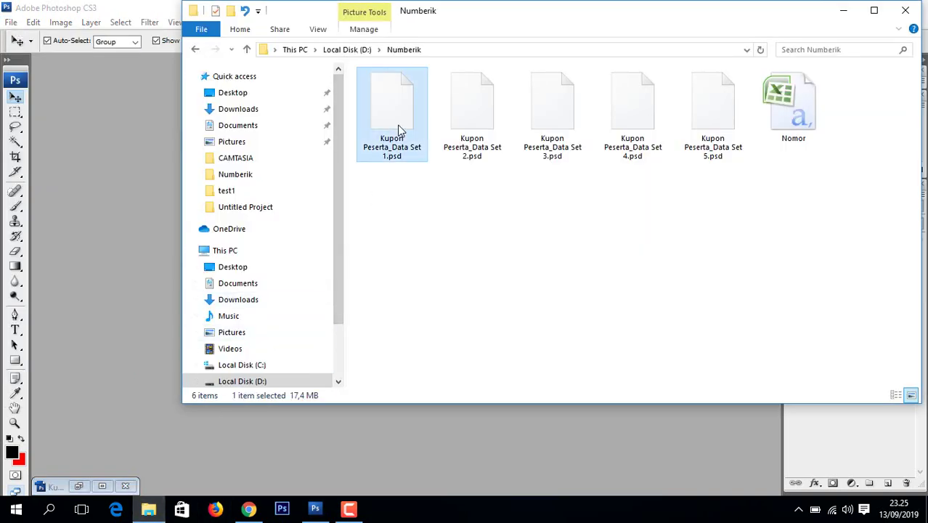
click(685, 118)
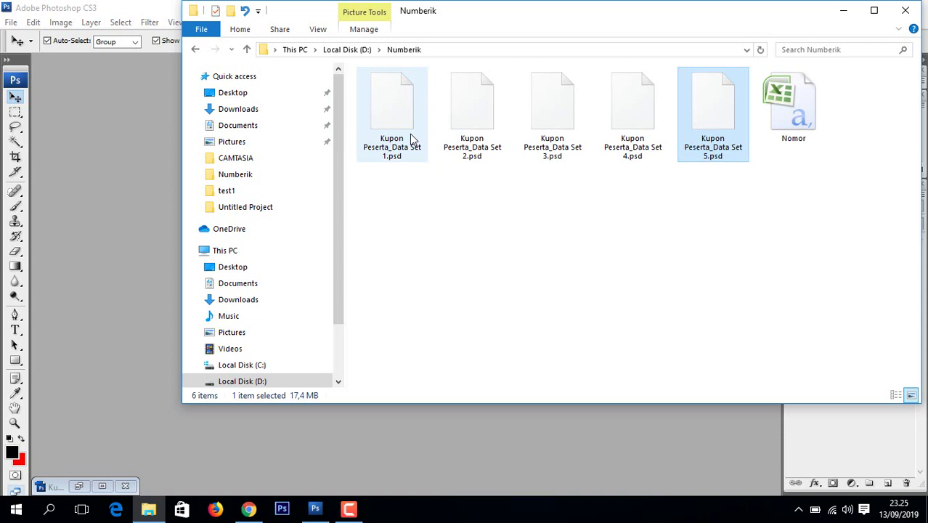
click(416, 218)
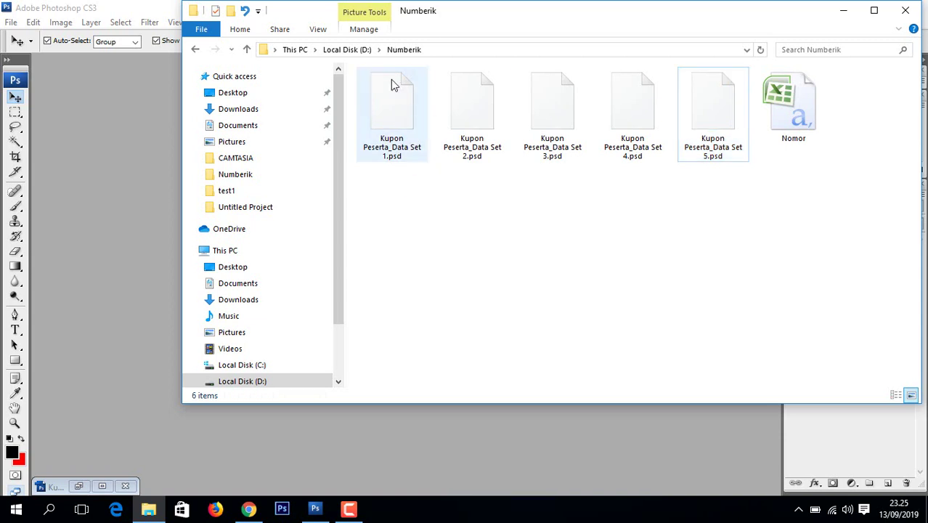
click(86, 128)
key(alt+f)
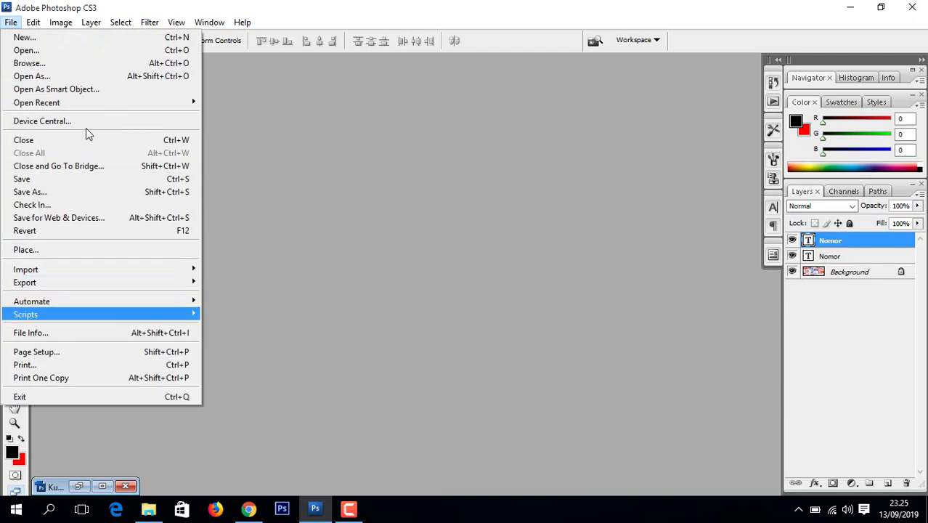
- Launch the Image Processor script with Numberik as the source folder
mouse_move(26, 313)
key(Right)
key(Return)
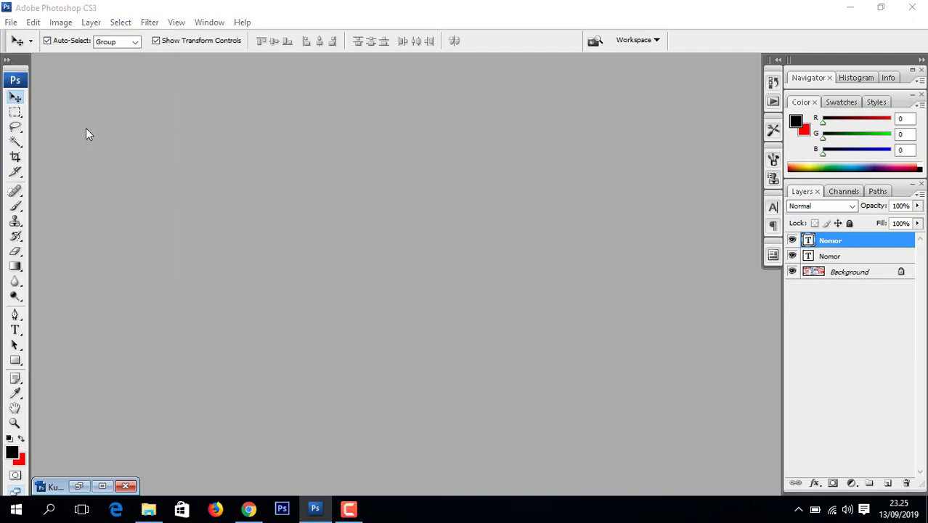
key(Tab)
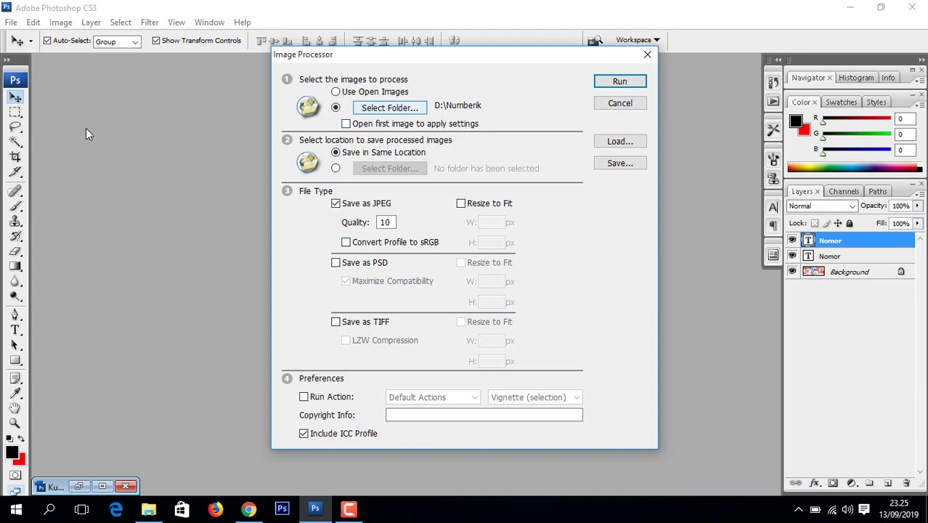
key(Tab)
key(shift+Tab)
key(space)
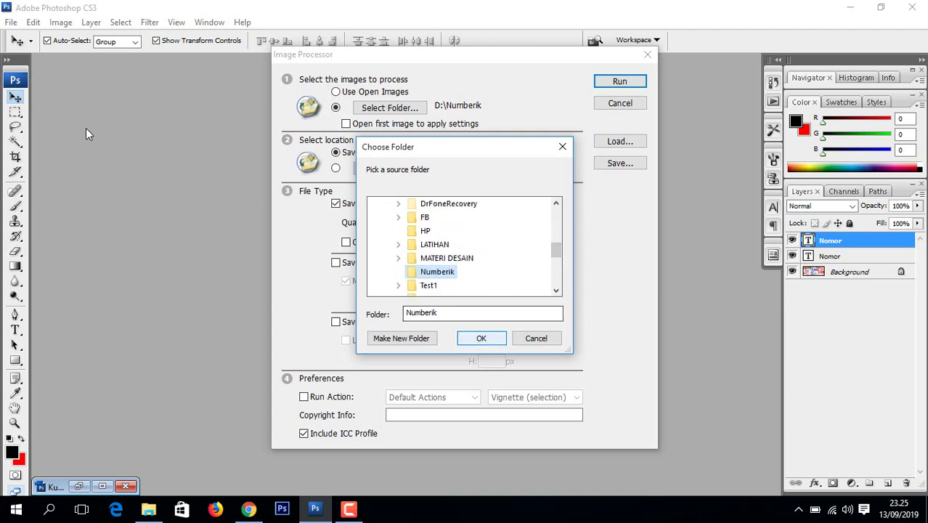
key(Return)
- Set JPEG quality to 10 and run the batch conversion
key(Tab)
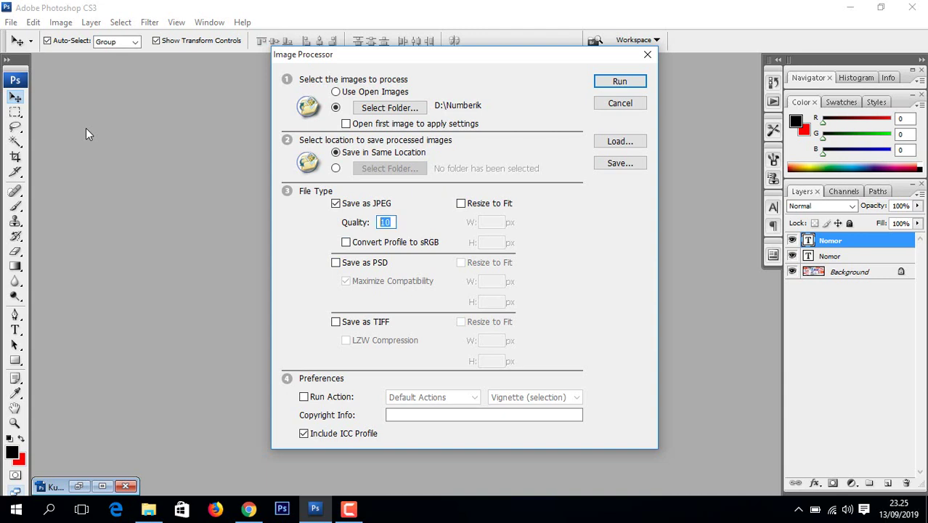
text(12)
key(BackSpace)
text(0)
key(Return)
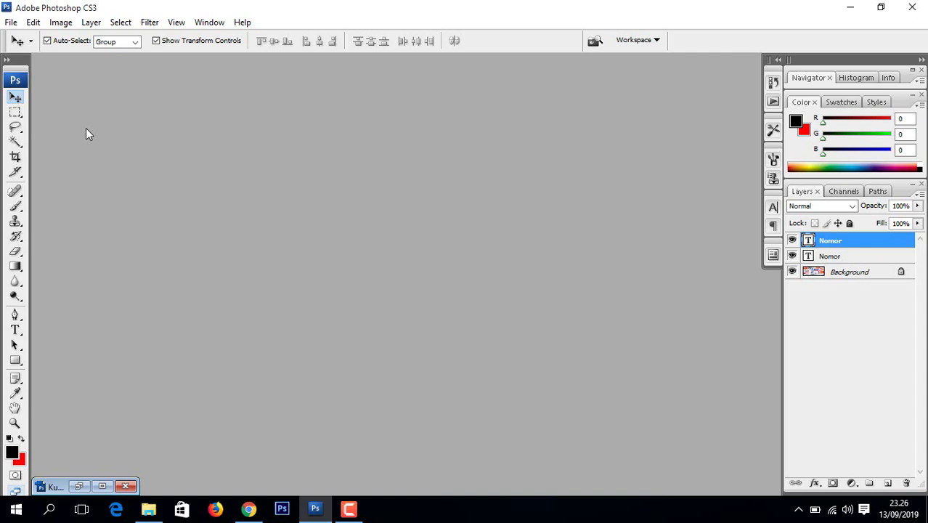
- Open Numberik's new JPEG folder in Explorer and view Kupon Peserta_Data Set 1, coupon 001
key(alt+Tab)
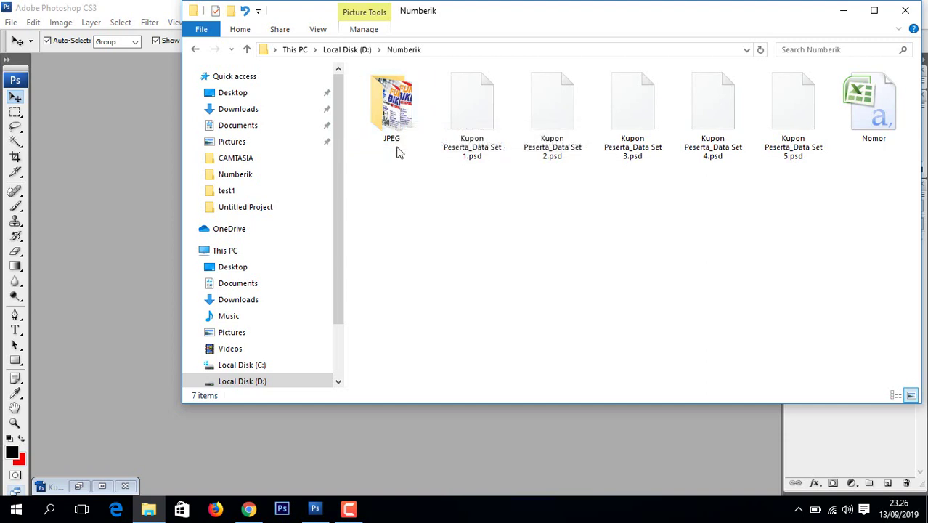
double_click(399, 133)
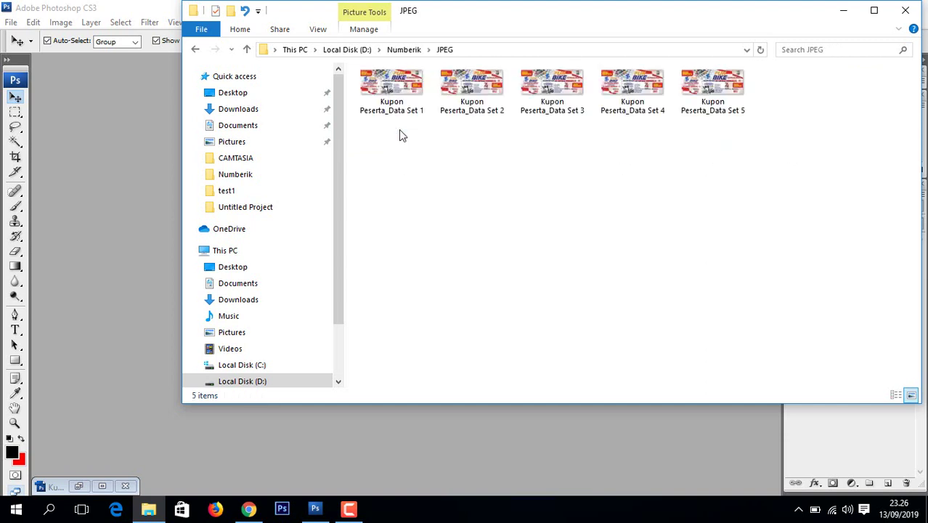
double_click(407, 92)
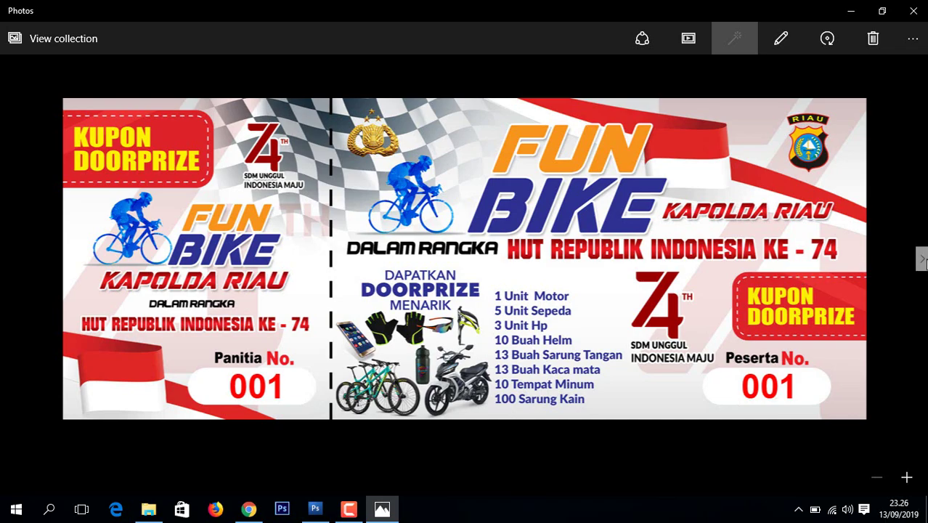
- Page through coupons 002, 003, 004 and 005 in Photos, then close the viewer
click(922, 260)
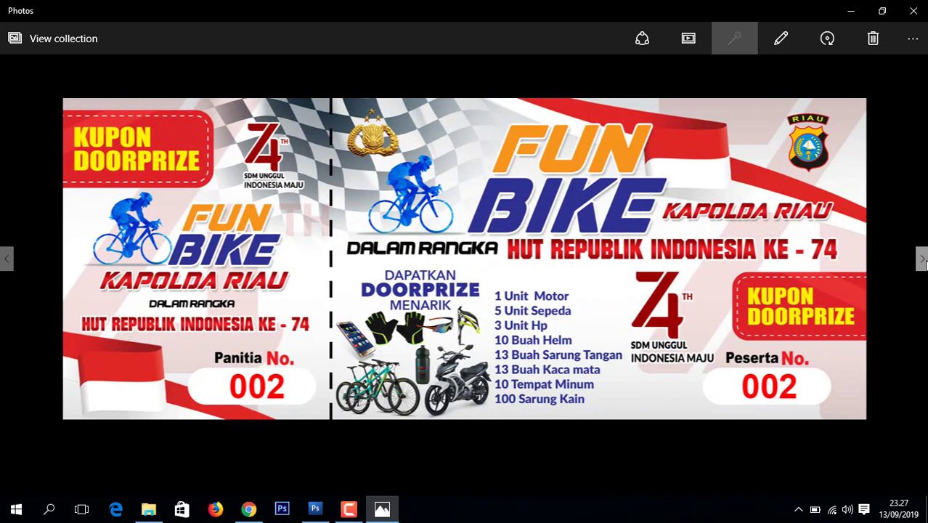
click(922, 260)
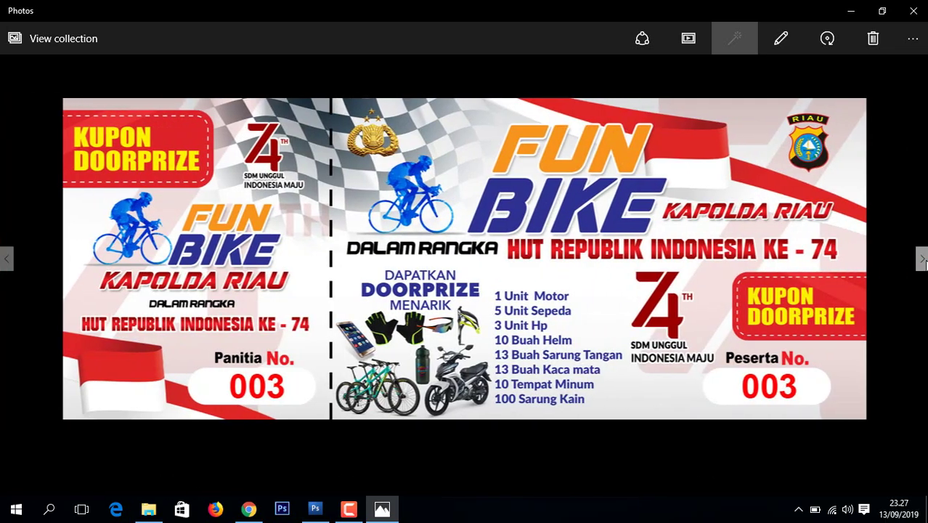
click(922, 260)
click(922, 260)
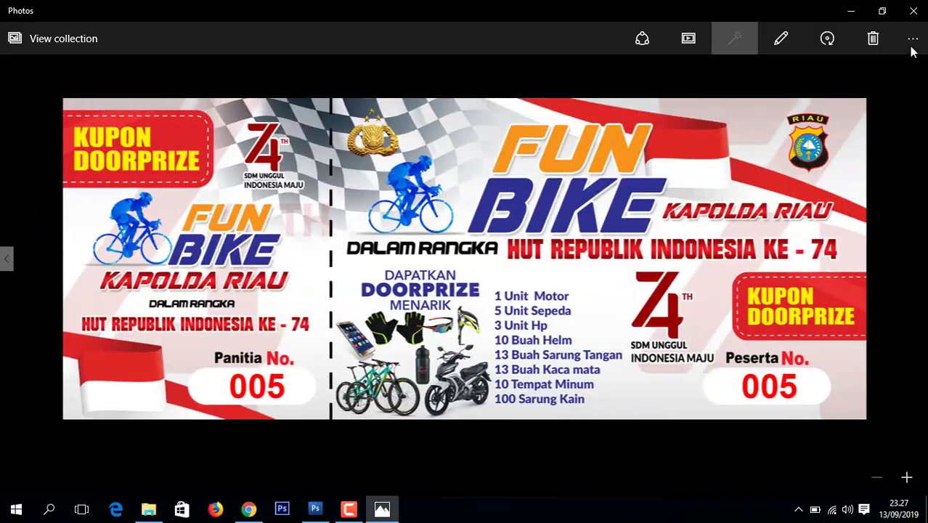
click(914, 12)
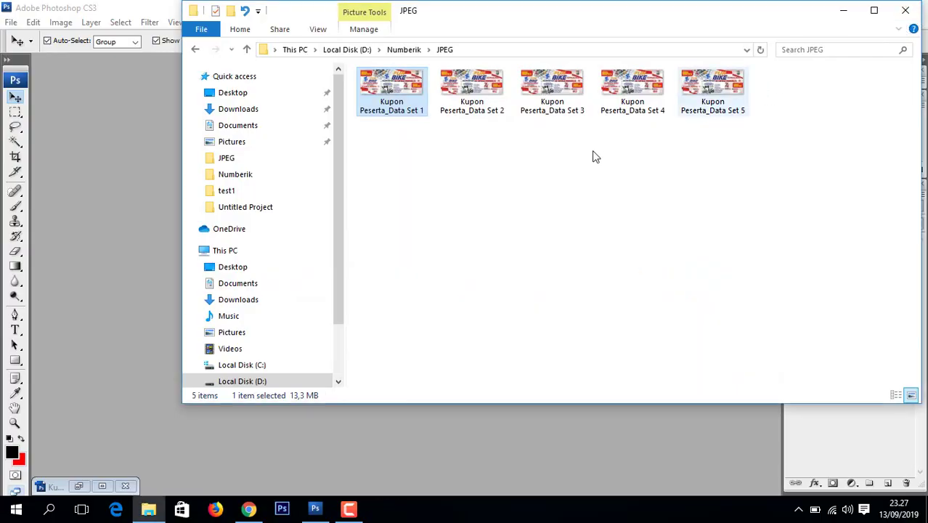
- Bring Photoshop back to the front, then open the screen recorder controls
click(144, 192)
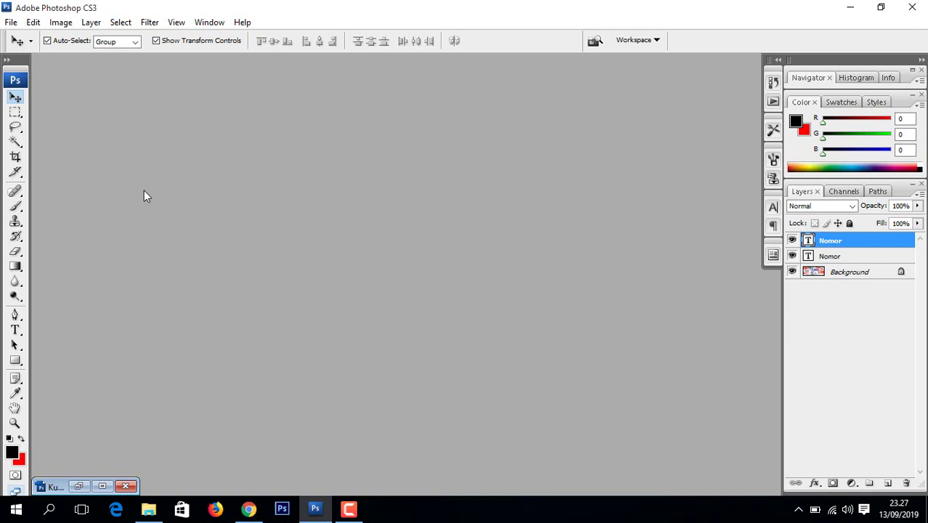
click(348, 508)
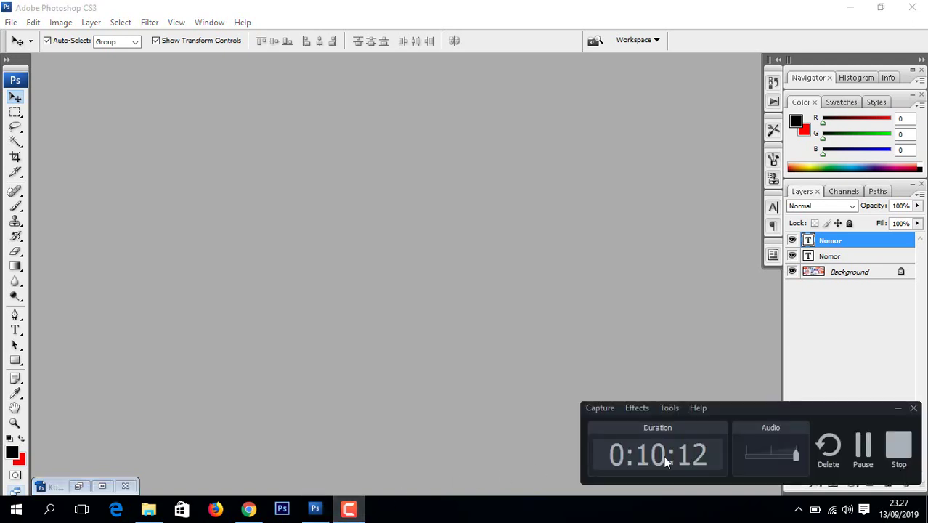